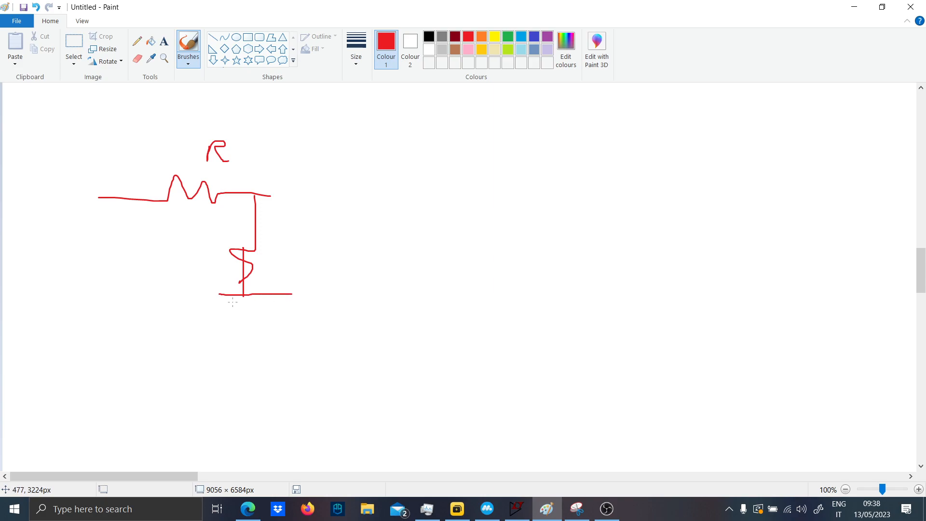
- Erase parts of the curved stroke above the capacitor and label the red circuit with VIN, Vout and C
left_click(136, 58)
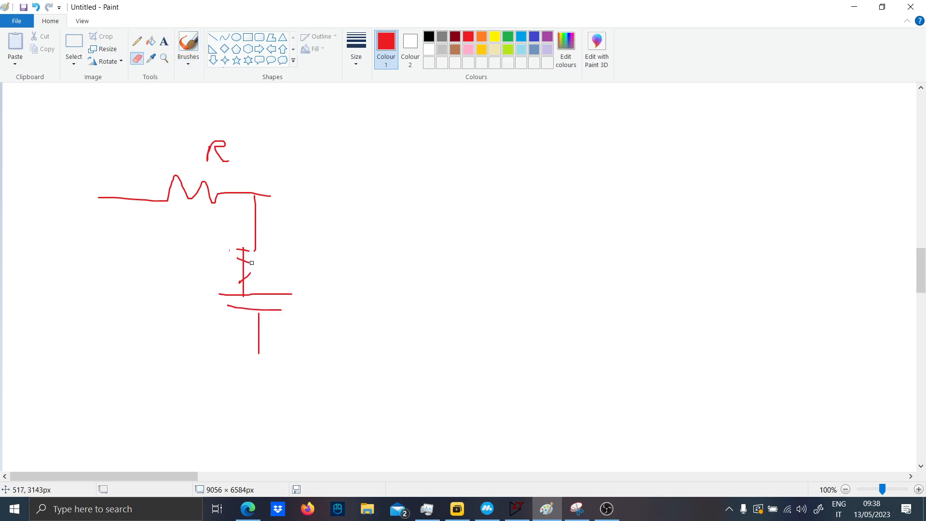
left_click(188, 44)
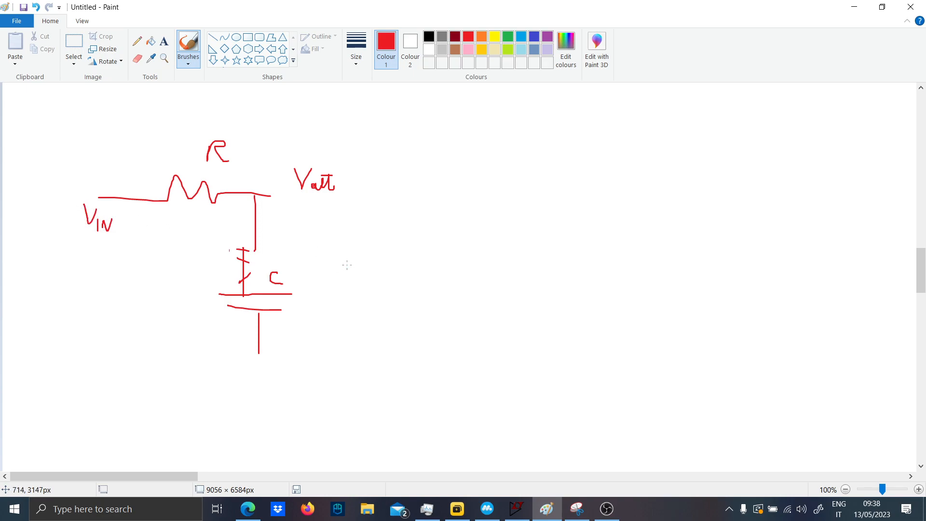
- Handwrite the transfer function Vout/VIN = H(s) in black beside the circuit
left_click(429, 36)
mouse_move(451, 144)
left_mouse_down()
mouse_move(482, 142)
mouse_move(495, 126)
mouse_move(484, 148)
left_mouse_up()
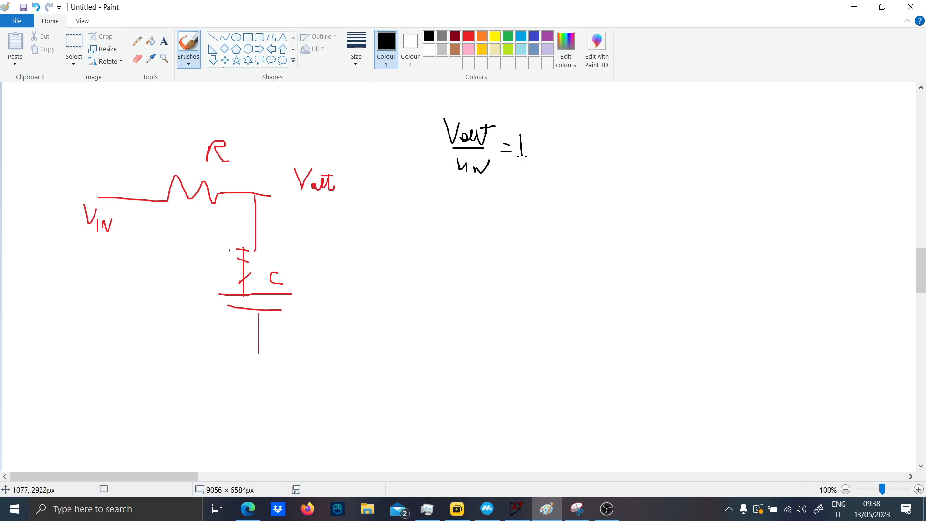
left_click_drag(542, 142, 546, 168)
left_click_drag(551, 158, 567, 166)
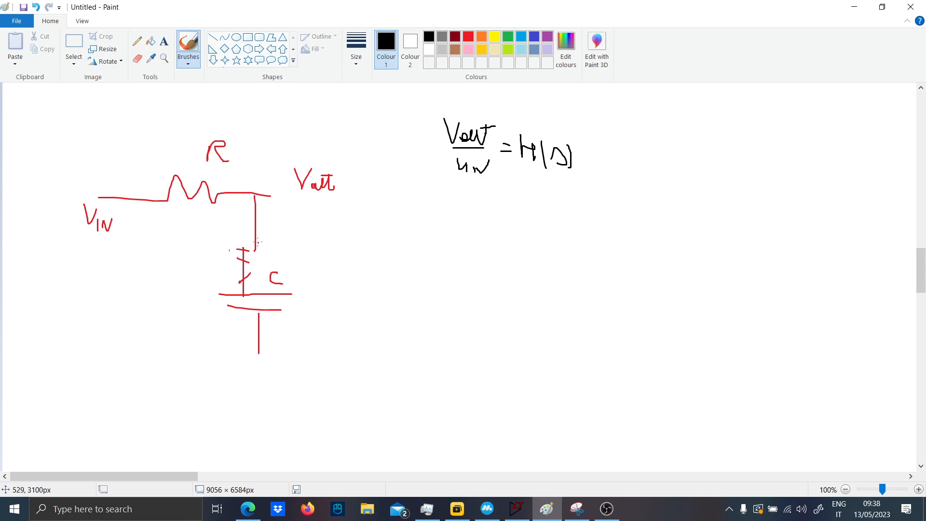
- Draw a black resistor zigzag over the capacitor branch and write its impedance 1/sC beside it
mouse_move(258, 237)
left_mouse_down()
mouse_move(235, 286)
mouse_move(234, 325)
mouse_move(257, 367)
left_mouse_up()
left_click_drag(314, 276, 326, 293)
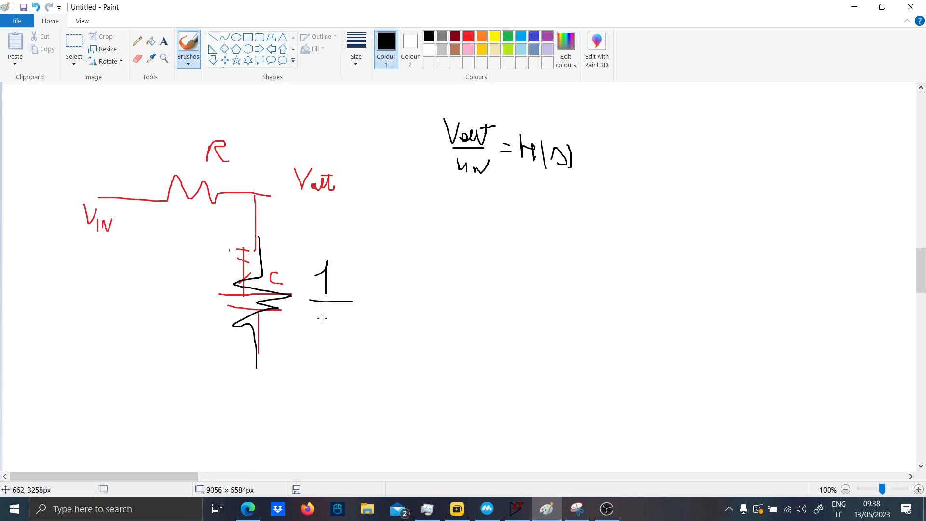
- Sketch the equivalents capacitor = 1/sC and inductor = sL in black, and circle each s in red
left_click_drag(410, 238, 445, 250)
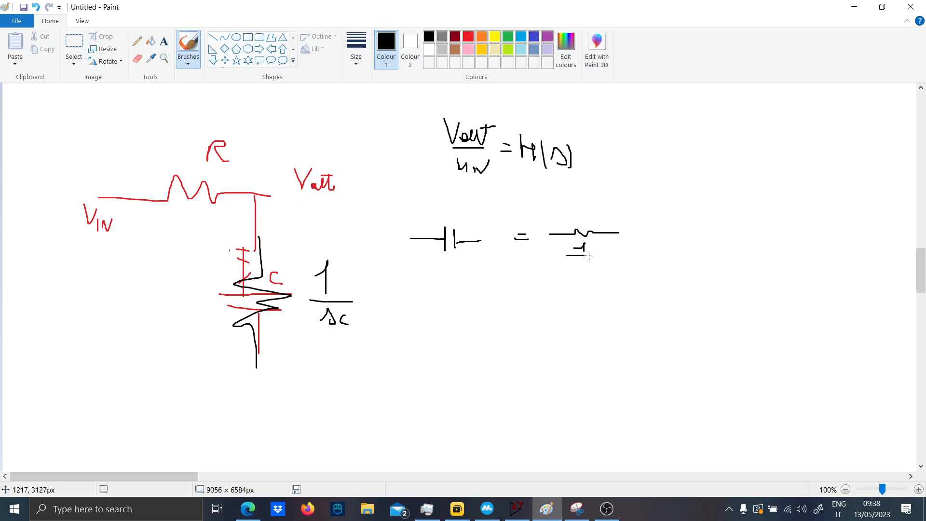
left_click_drag(579, 258, 589, 264)
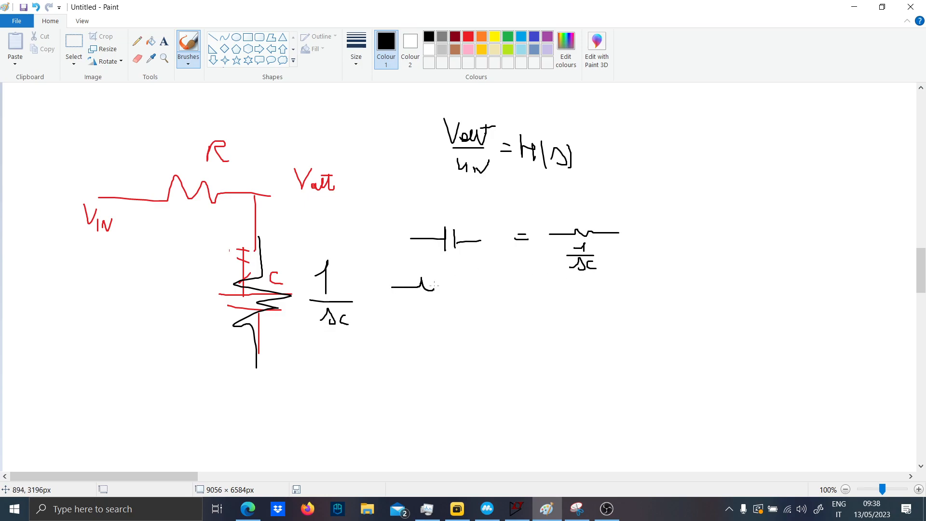
left_click_drag(489, 287, 505, 285)
left_click_drag(246, 287, 250, 279)
left_click(468, 38)
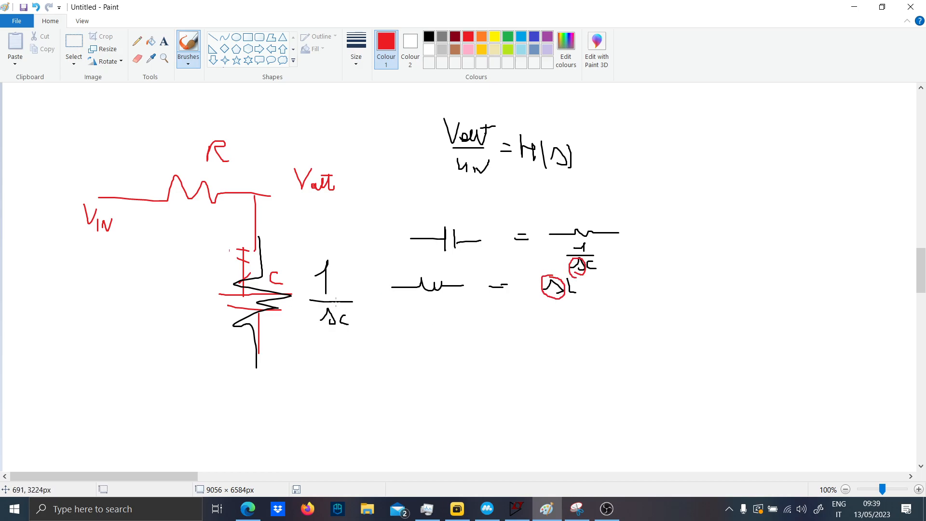
- Handwrite the simplified result = 1/(1+sRC) in red below the Vout derivation
scroll(335, 302, "down", 8)
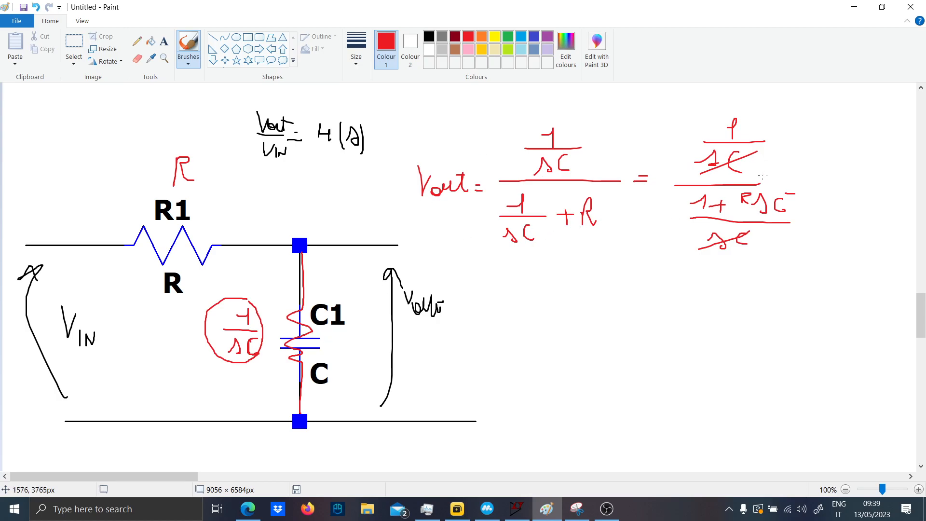
left_click_drag(629, 276, 648, 292)
left_click_drag(568, 307, 744, 307)
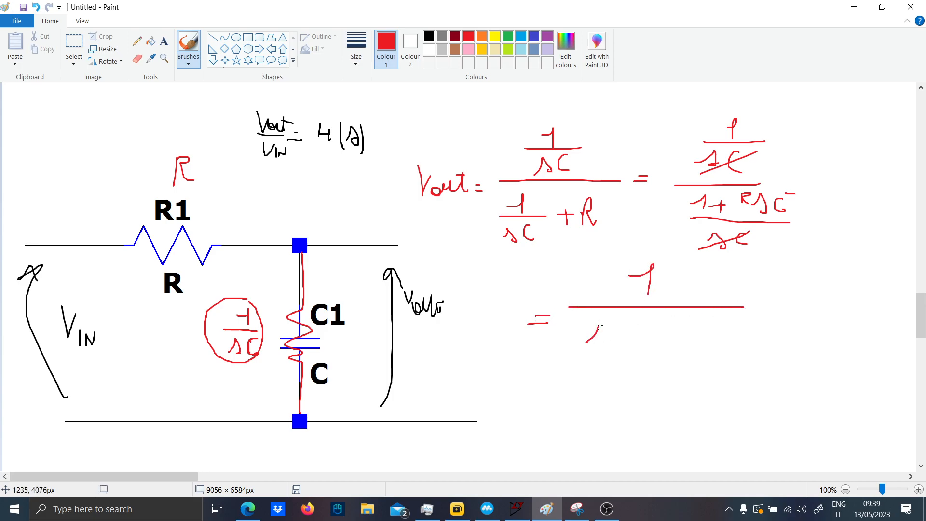
mouse_move(636, 345)
left_mouse_down()
mouse_move(654, 351)
mouse_move(687, 333)
mouse_move(700, 351)
mouse_move(728, 348)
left_mouse_up()
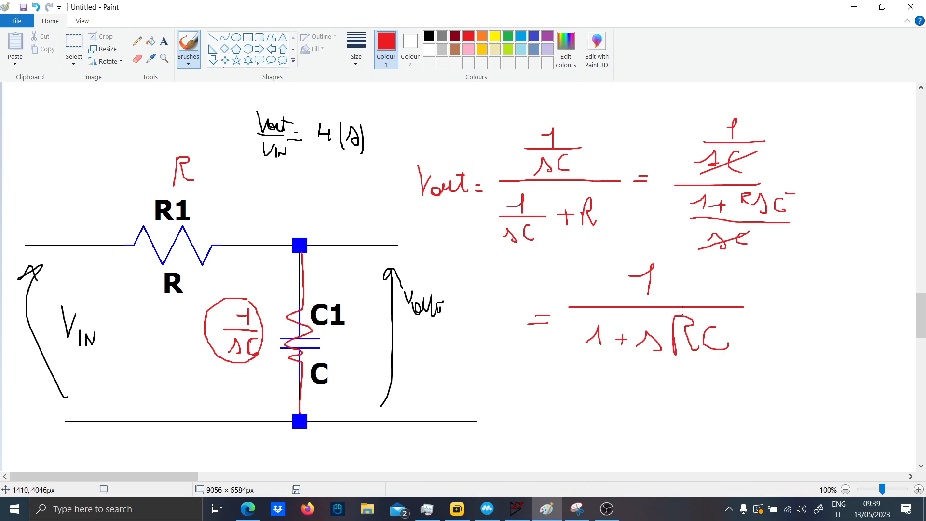
- Sketch the low-pass response in red below the formula, with a flat line, a falling slope and a labelled dashed line at the corner
scroll(521, 285, "down", 4)
scroll(520, 283, "up", 2)
mouse_move(502, 285)
left_mouse_down()
mouse_move(571, 286)
mouse_move(748, 384)
left_mouse_up()
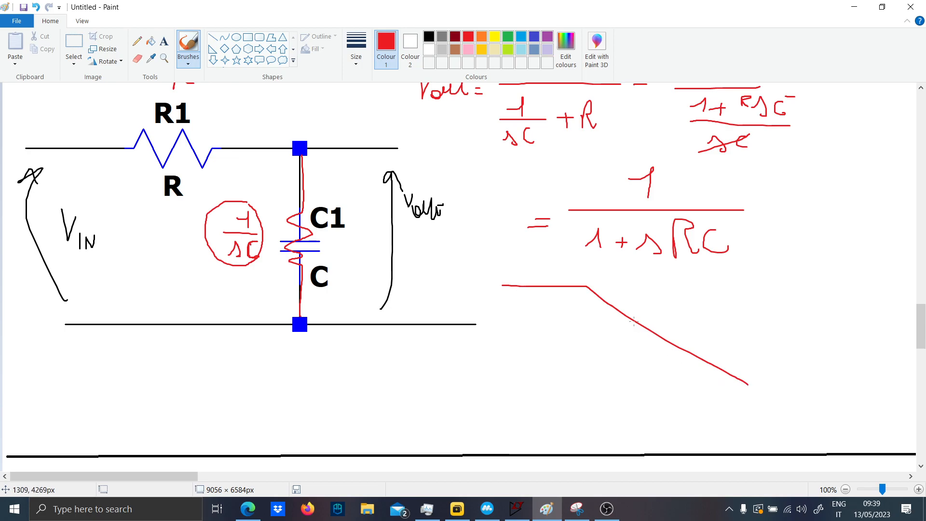
left_click_drag(594, 276, 593, 290)
left_click_drag(591, 302, 587, 381)
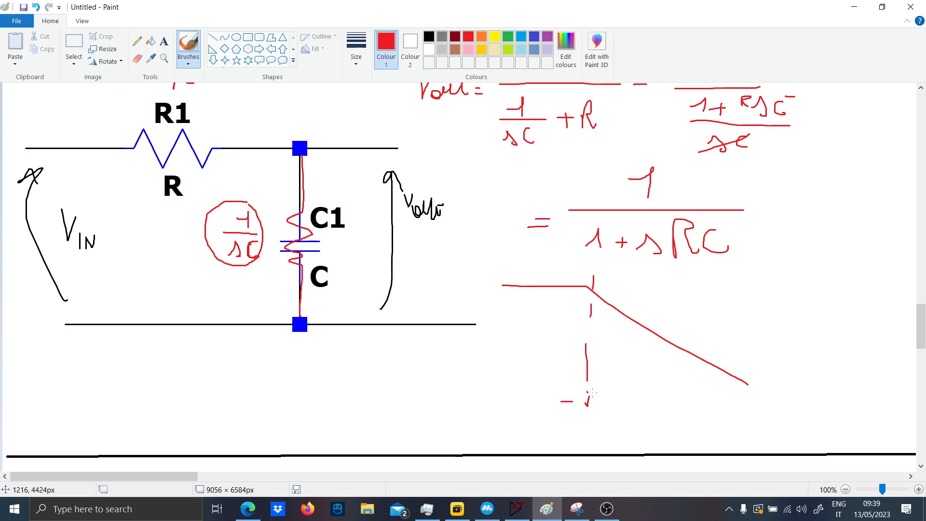
left_click_drag(590, 403, 596, 405)
mouse_move(580, 415)
left_mouse_down()
mouse_move(575, 423)
mouse_move(603, 410)
left_mouse_up()
scroll(619, 398, "up", 3)
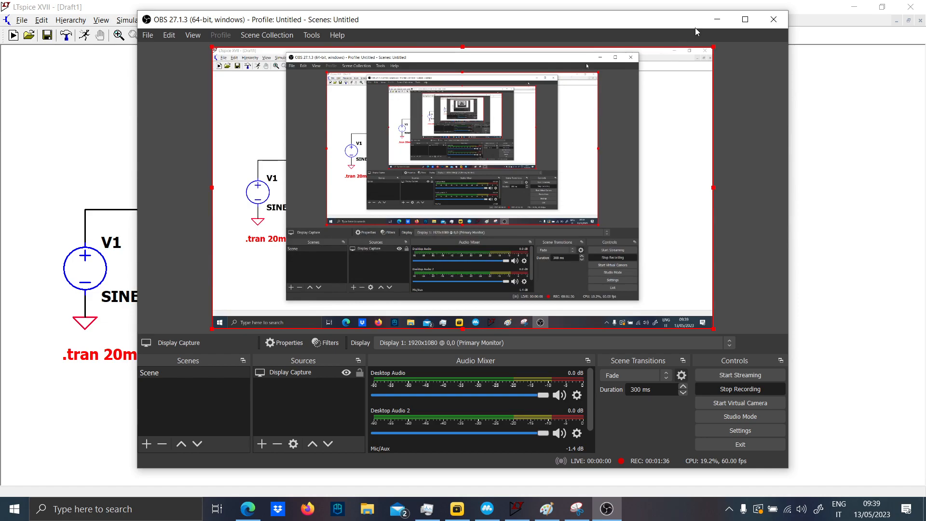
- Switch to LTspice and examine the RC circuit beside the E1 source with its Laplace = 1/(1+s*{C}*{R}) expression
left_click(717, 19)
scroll(287, 246, "up", 3)
scroll(467, 297, "up", 1)
left_click_drag(472, 315, 351, 314)
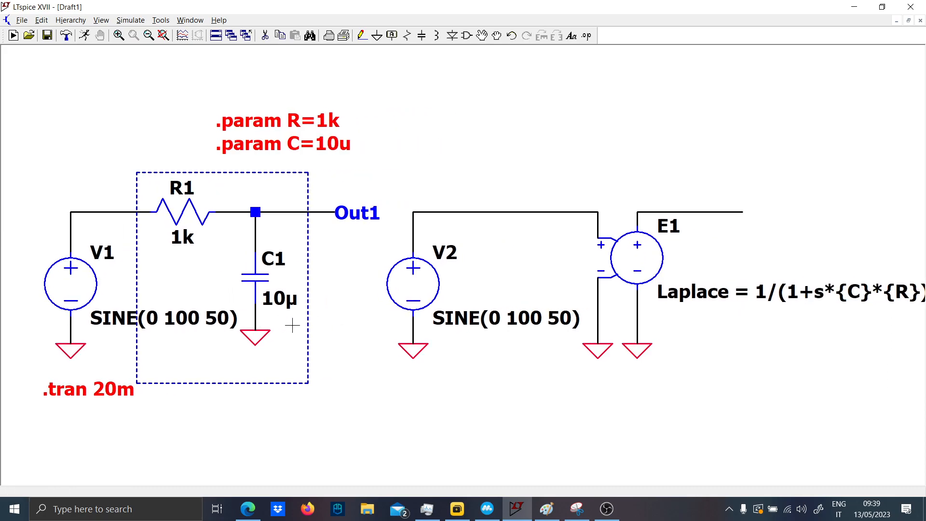
left_click_drag(276, 321, 437, 322)
left_click_drag(475, 268, 261, 257)
left_click_drag(454, 328, 368, 347)
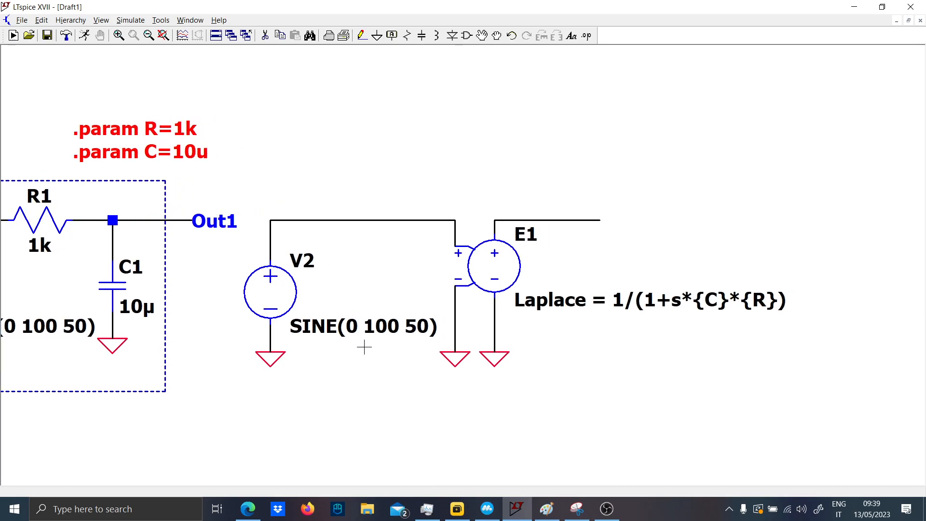
left_click_drag(568, 302, 467, 303)
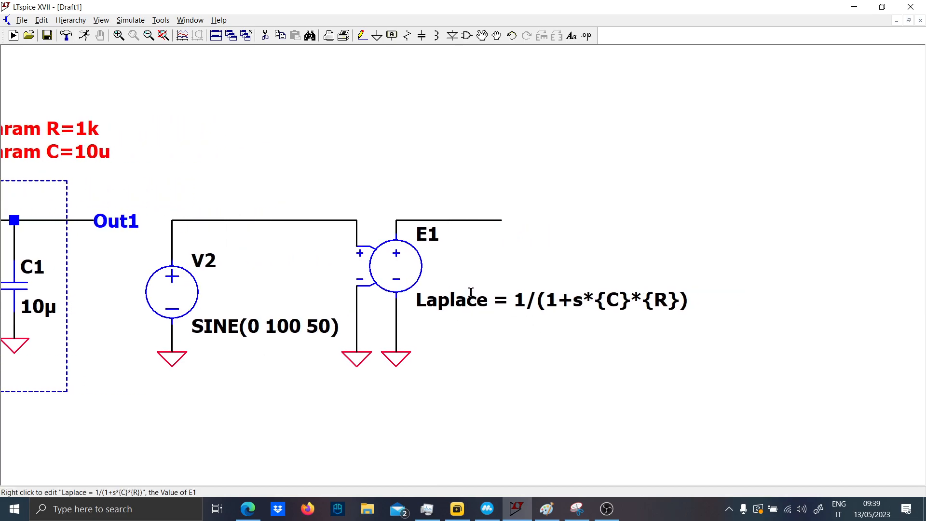
- Look up the voltage dependent voltage source symbol used for E1 in the component library
key("F2")
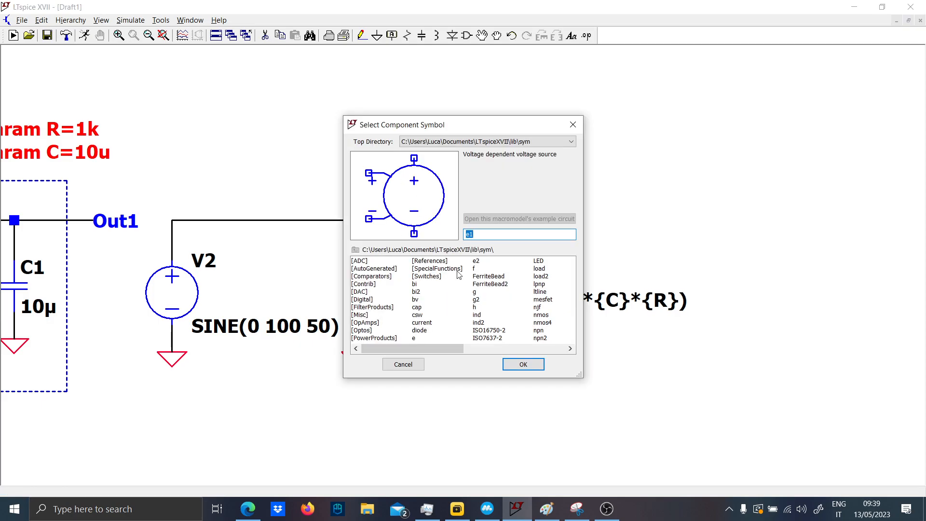
left_click(523, 365)
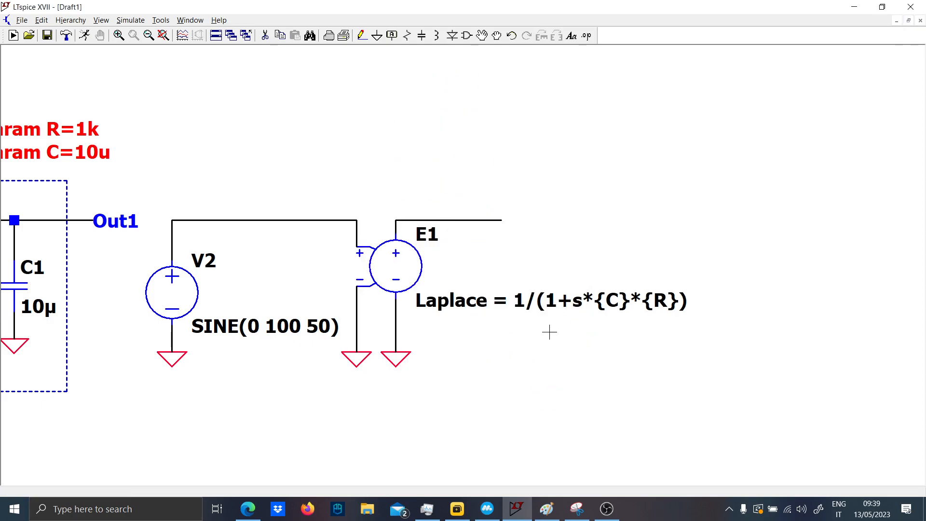
- Attach the net label Out2 to the end of E1's output wire
left_click_drag(548, 257, 864, 255)
left_click_drag(757, 269, 683, 248)
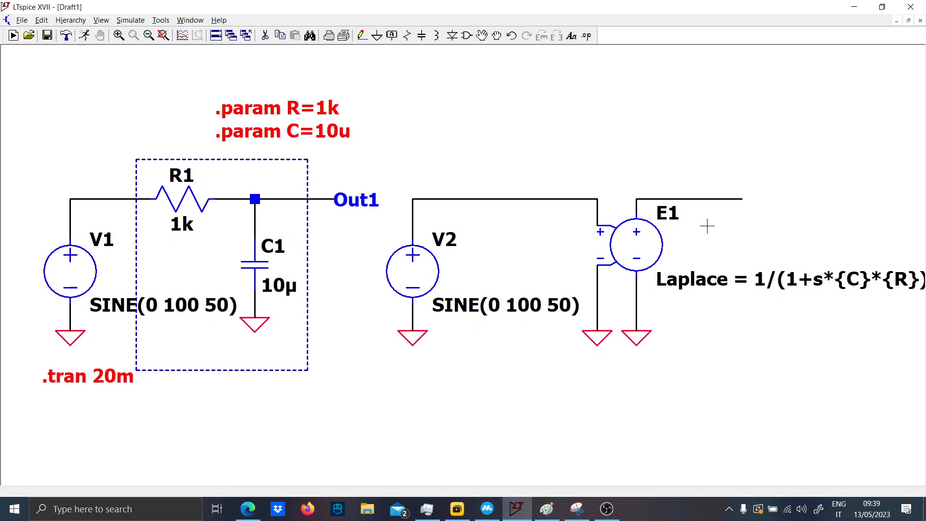
key("F4")
type("Out2")
key("Return")
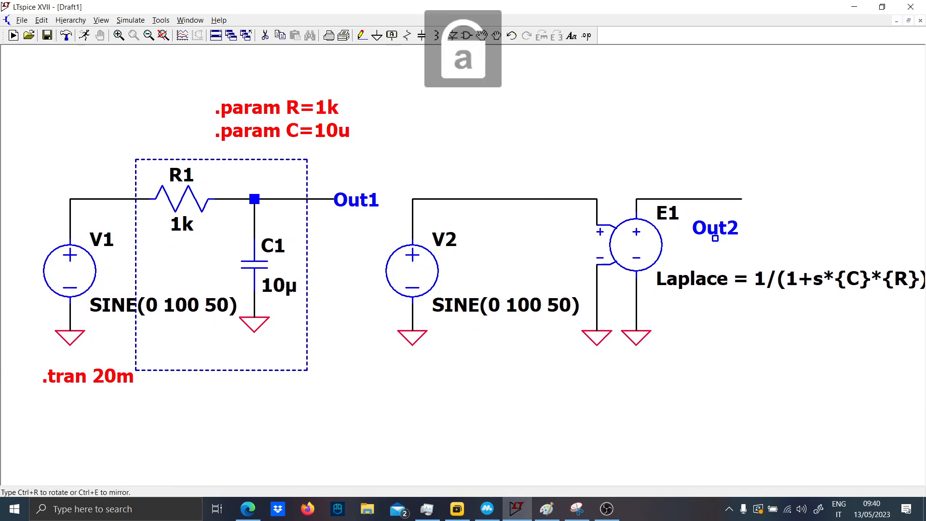
left_click(742, 199)
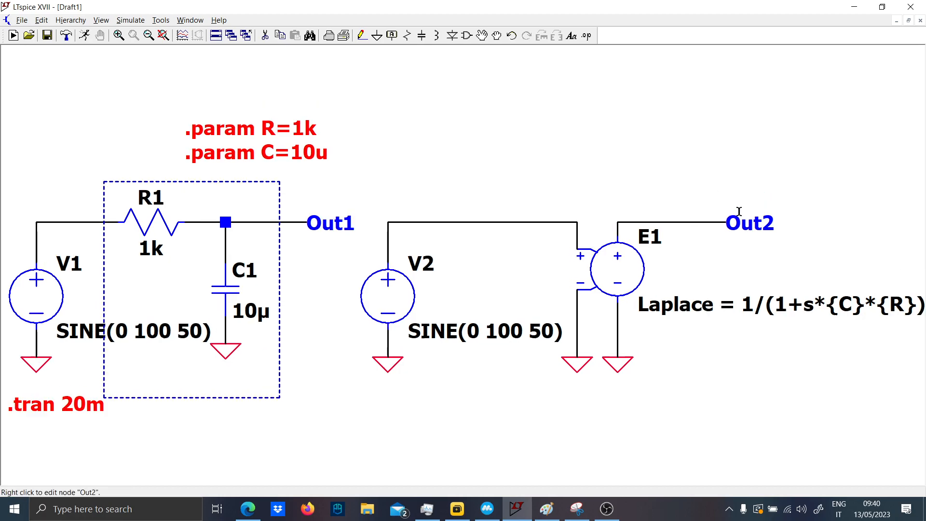
- Move the E1 block with its grounds and Out2 label closer to V2, and place V2's SINE(0 100 50) text below its ground
scroll(694, 309, "down", 1)
left_click_drag(682, 331, 636, 327)
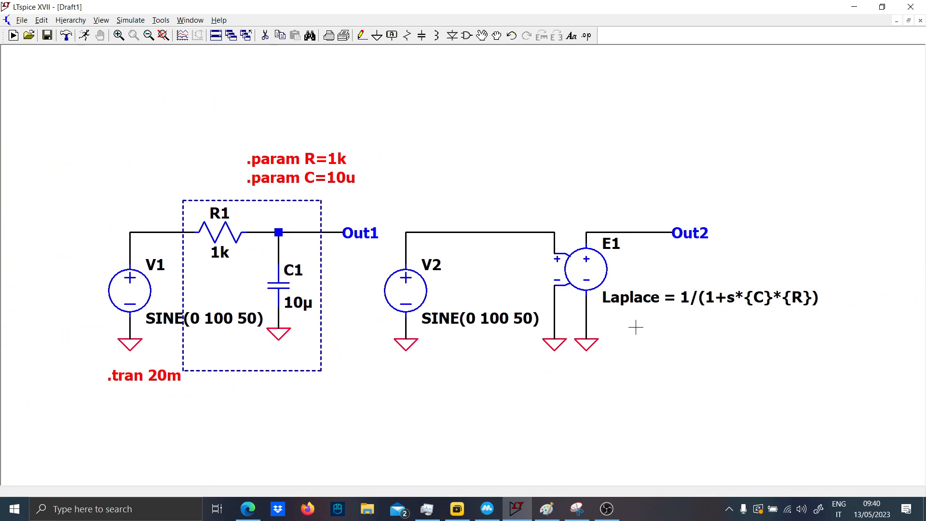
key("F7")
left_click_drag(841, 368, 521, 197)
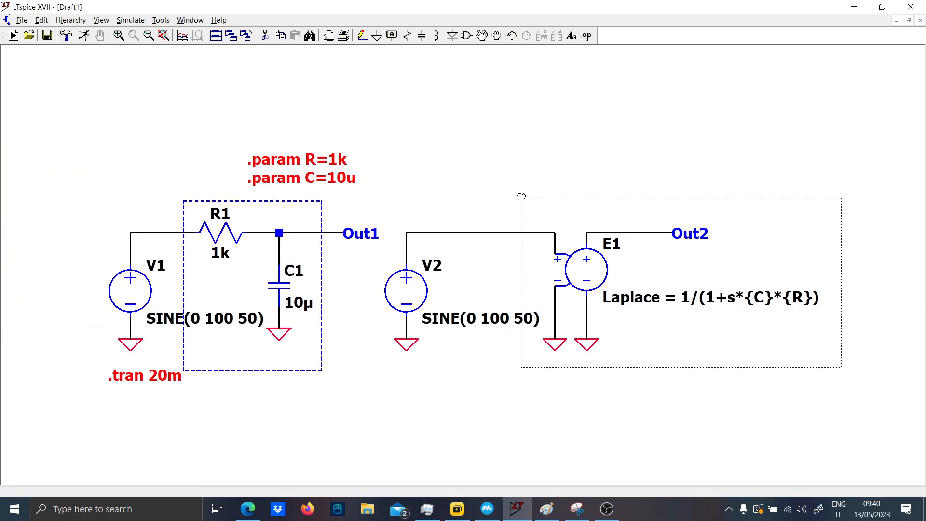
left_click(468, 197)
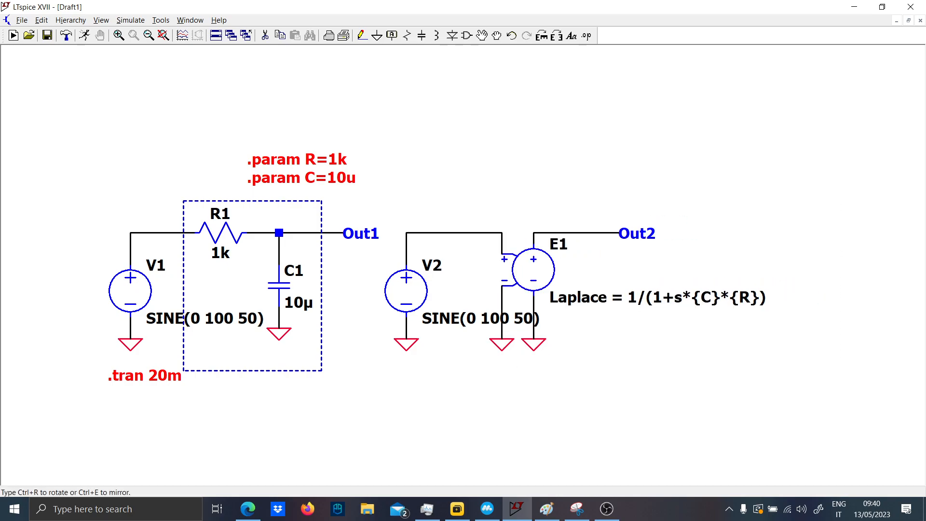
left_click(449, 311)
left_click(389, 364)
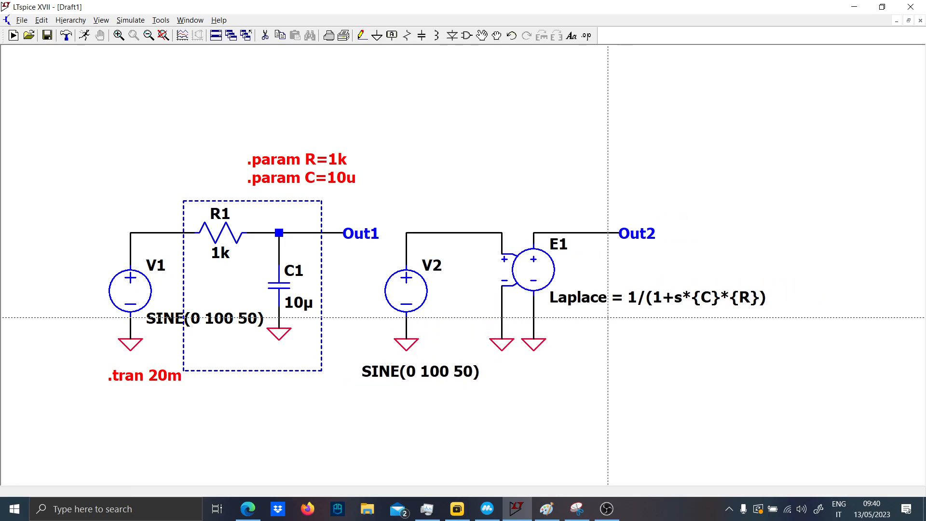
- Run the transient simulation and plot the V1 input voltage together with Out1
left_click(86, 35)
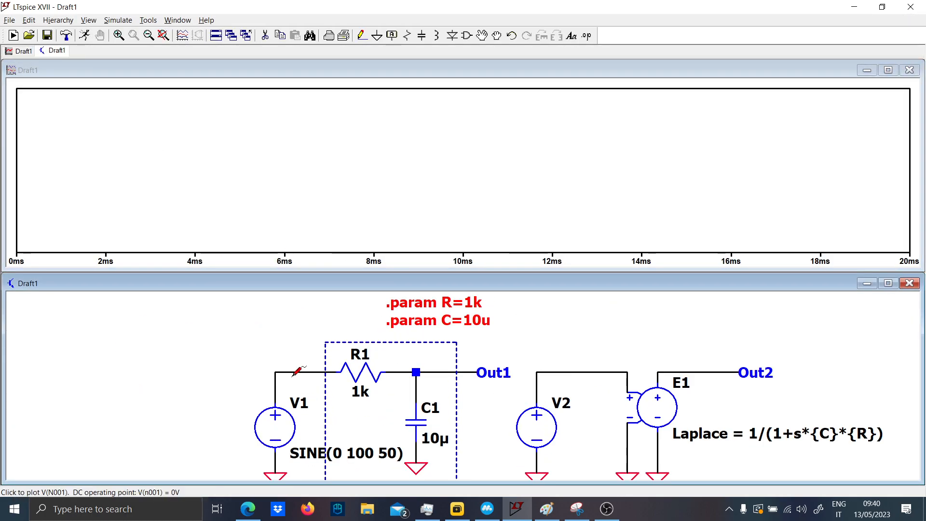
left_click(294, 372)
left_click(470, 372)
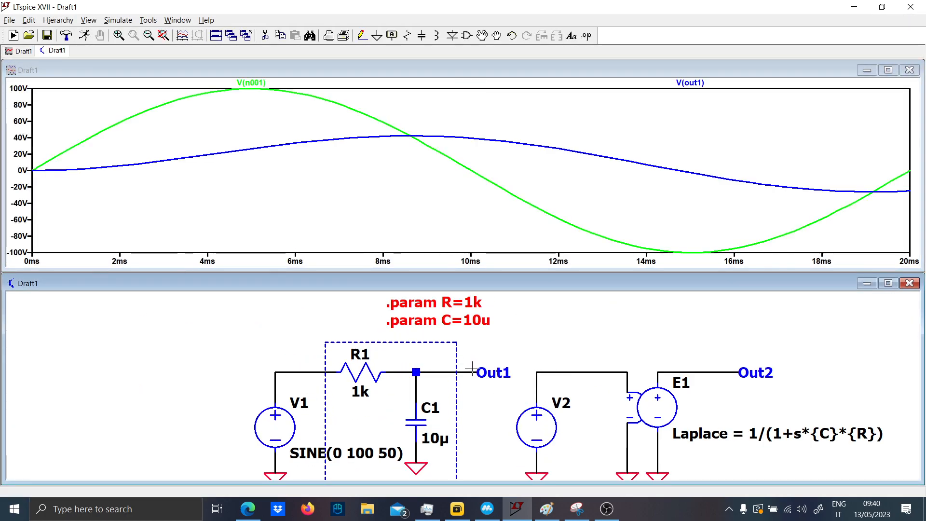
- Plot Out2 and Out1 each on their own, and overlay Out2 on the Out1 trace for comparison
scroll(487, 390, "down", 2)
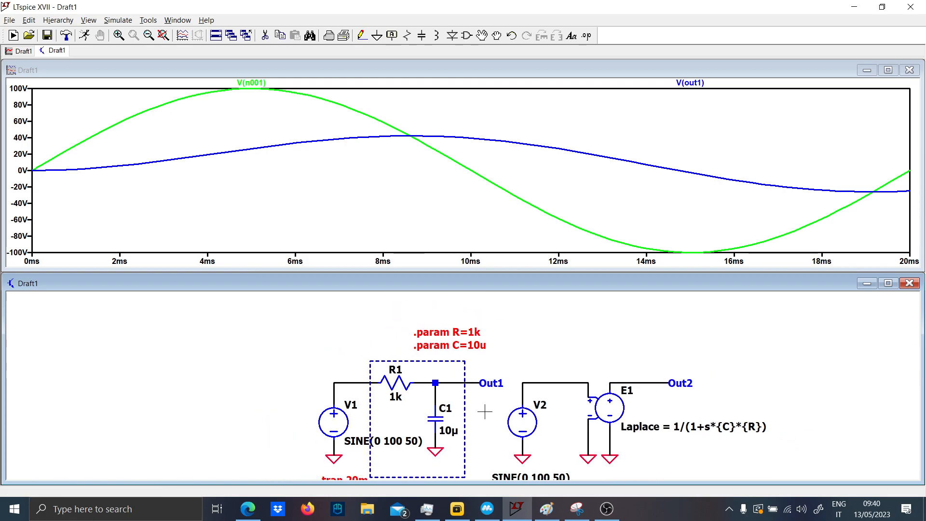
left_click_drag(485, 412, 476, 383)
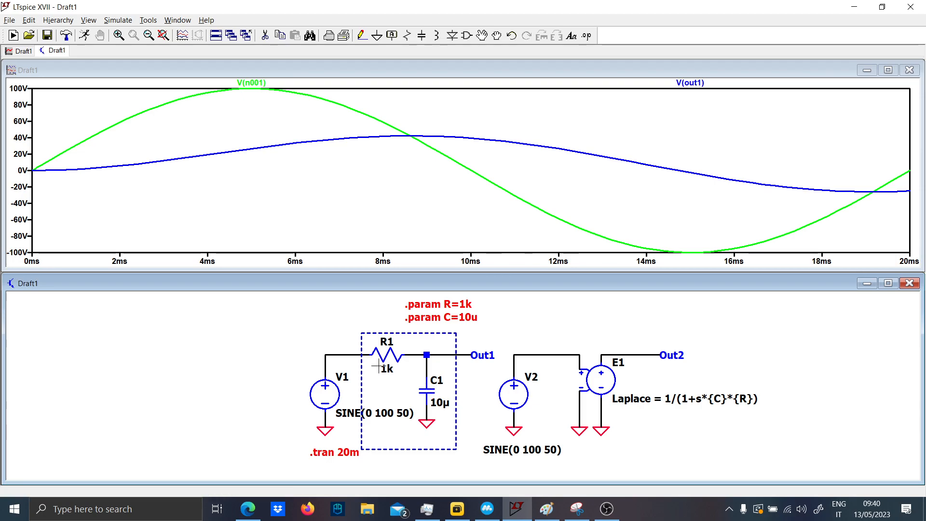
left_click(656, 356)
left_click(656, 356)
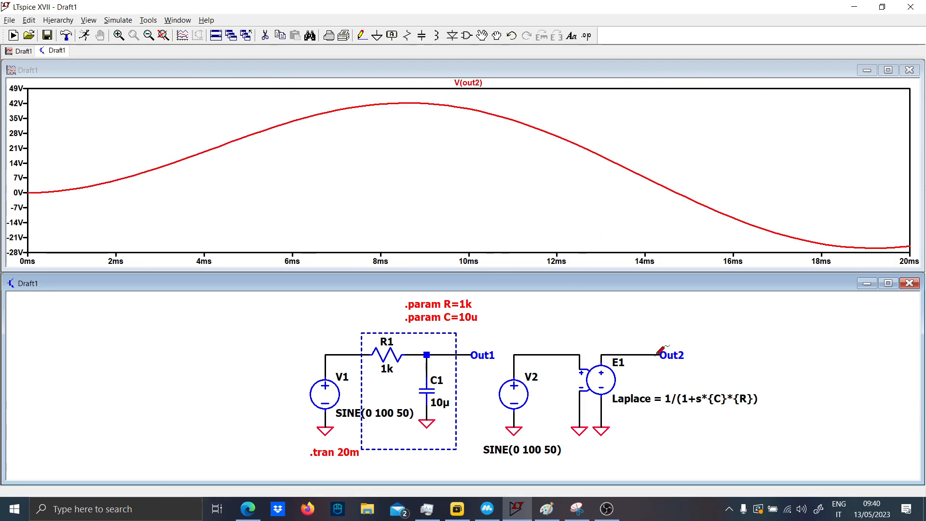
left_click(466, 355)
left_click(467, 355)
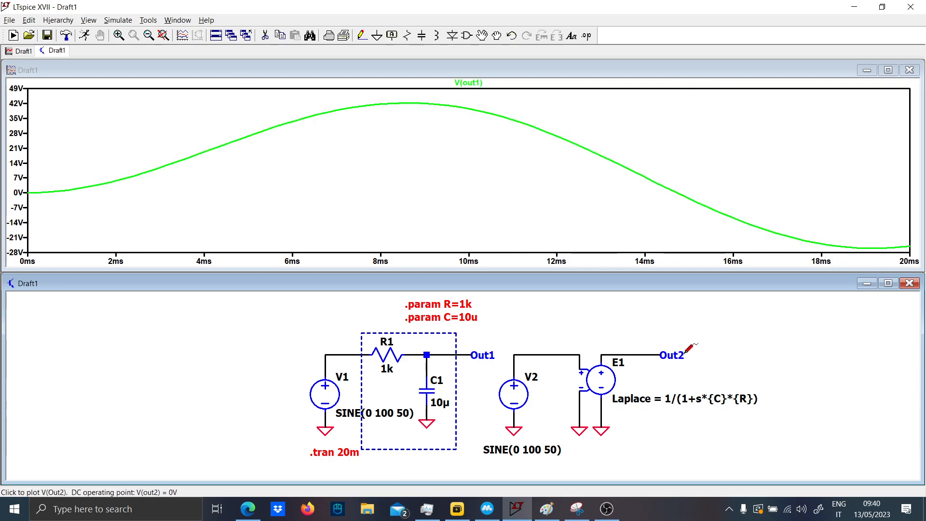
left_click(662, 355)
- Zoom in closely on the overlapping Out1 and Out2 traces to compare their voltages, and return the plot to its full range
left_click_drag(329, 100, 384, 118)
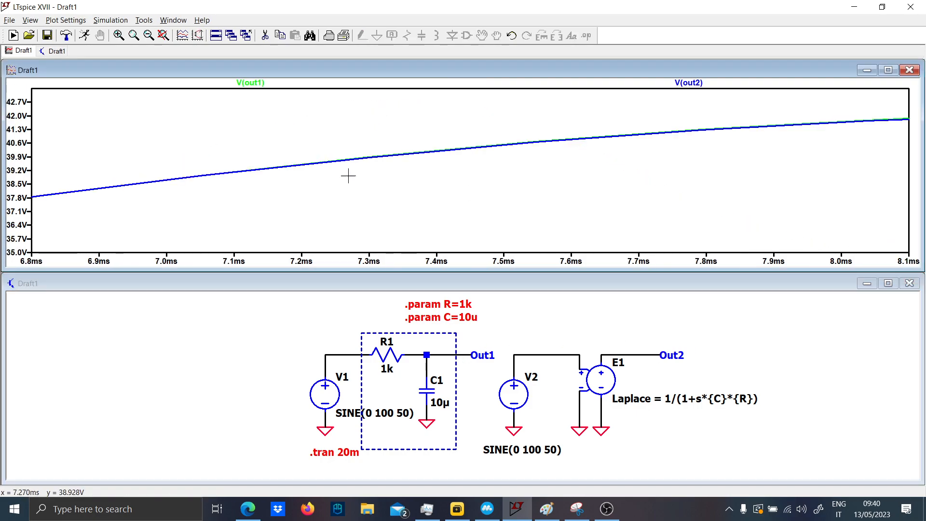
left_click_drag(306, 155, 346, 169)
left_click_drag(305, 138, 351, 151)
left_click_drag(162, 139, 198, 162)
left_click_drag(143, 118, 238, 211)
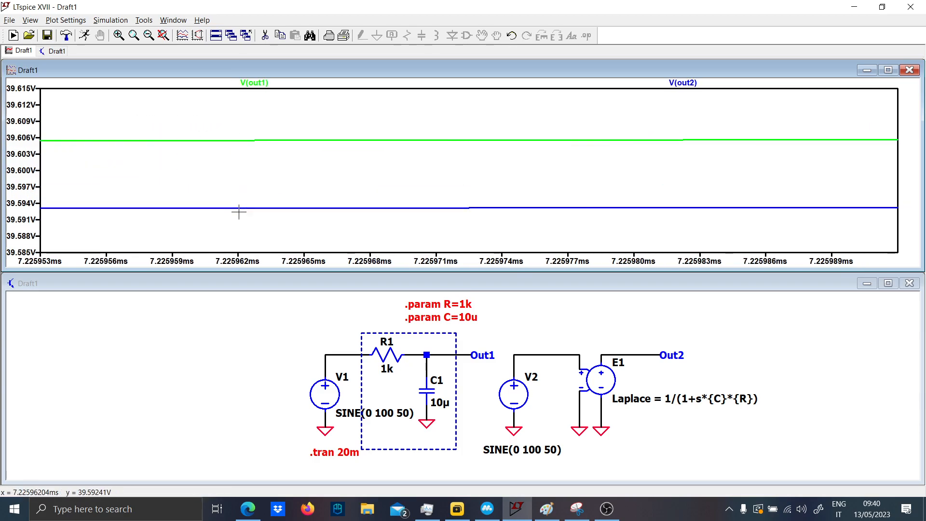
right_click(223, 151)
left_click(241, 164)
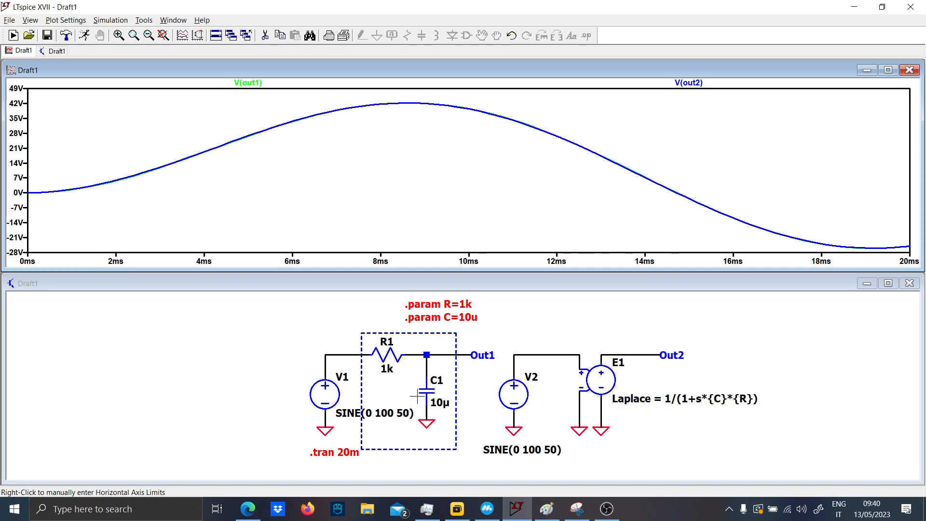
- Check the capacitance entered in C1's properties and close them
scroll(399, 392, "up", 2)
right_click(444, 389)
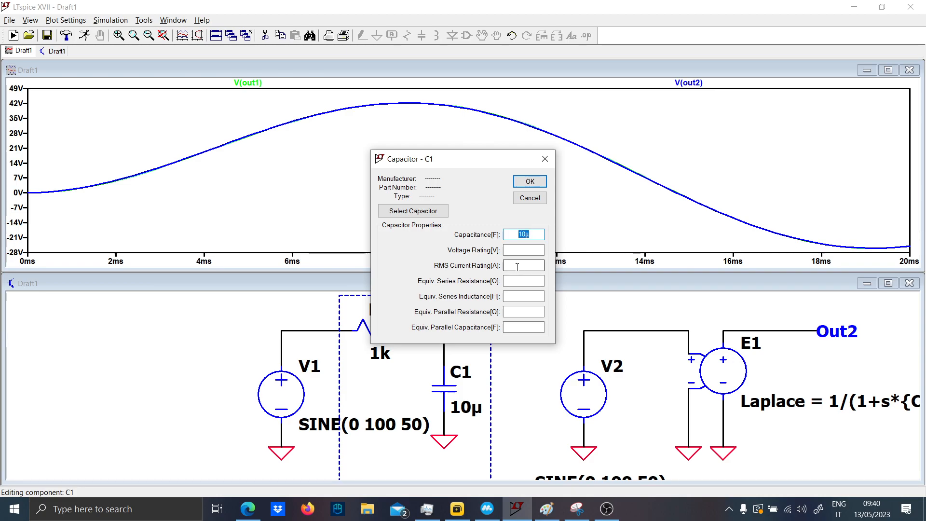
key("Return")
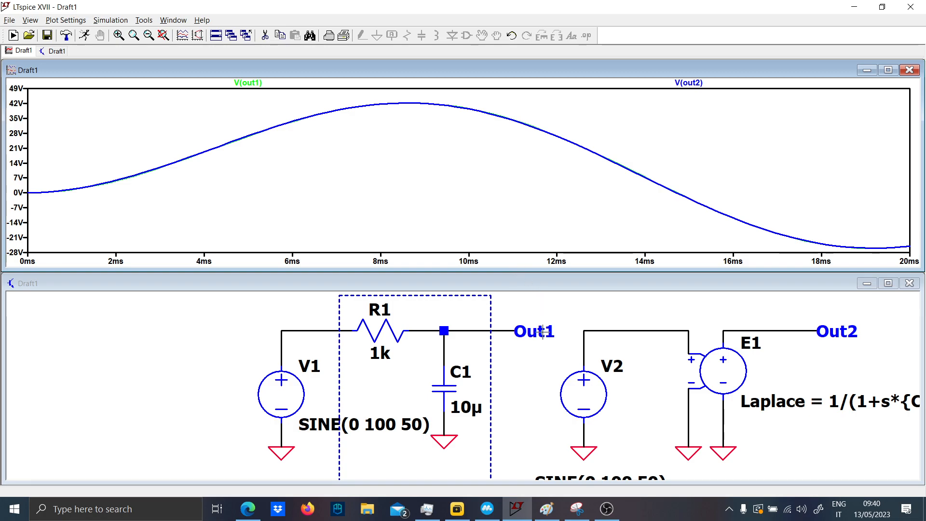
- Plot the Out1 voltage and the V1 input voltage, isolating the input trace on its own
scroll(558, 349, "up", 1)
scroll(559, 349, "down", 8)
left_click_drag(555, 351, 442, 371)
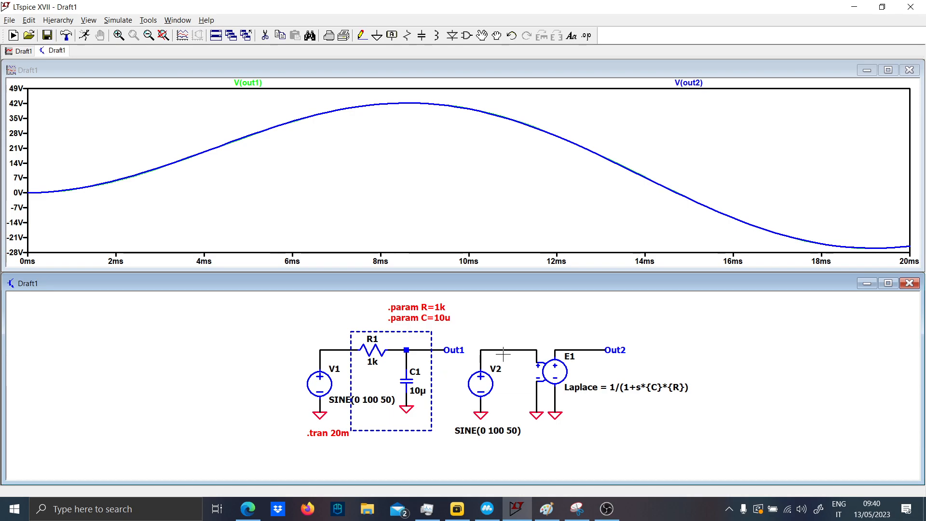
left_click(441, 348)
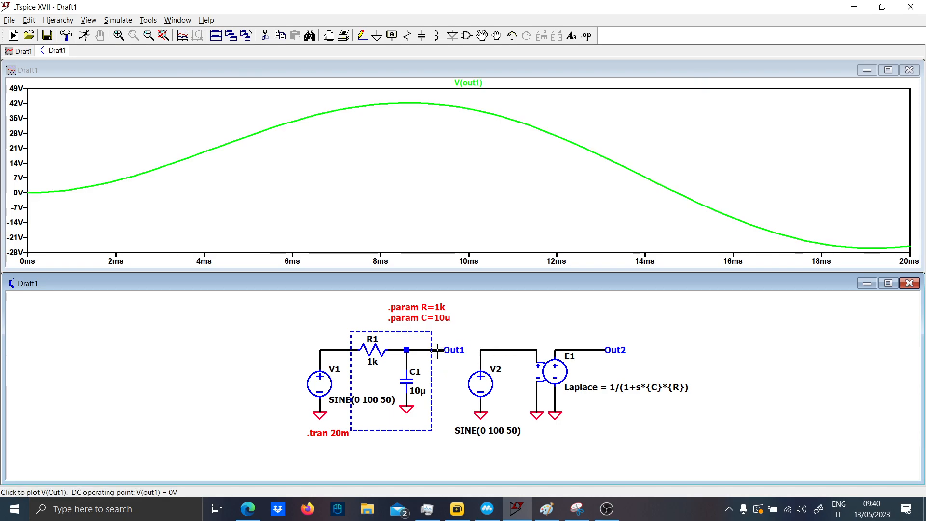
left_click(321, 348)
left_click(320, 348)
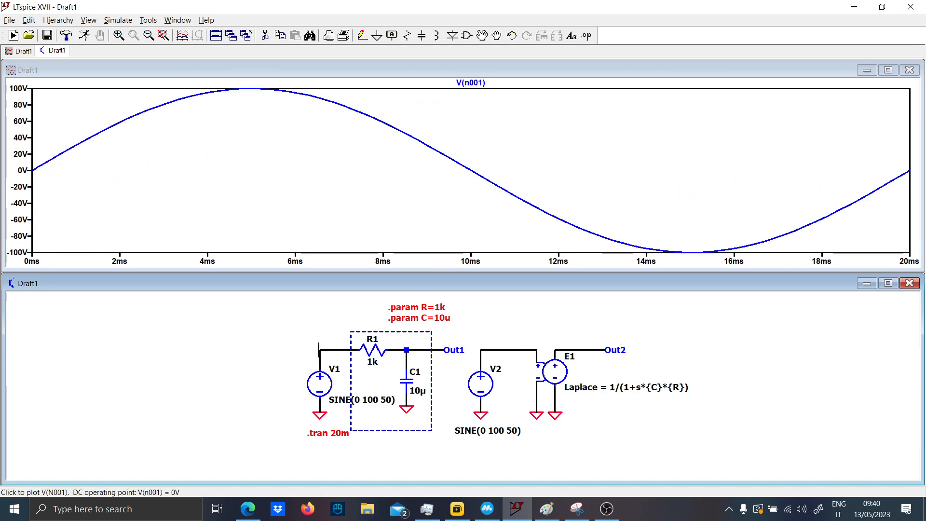
- Set V1's value to SINE(0 1 50)
right_click(365, 400)
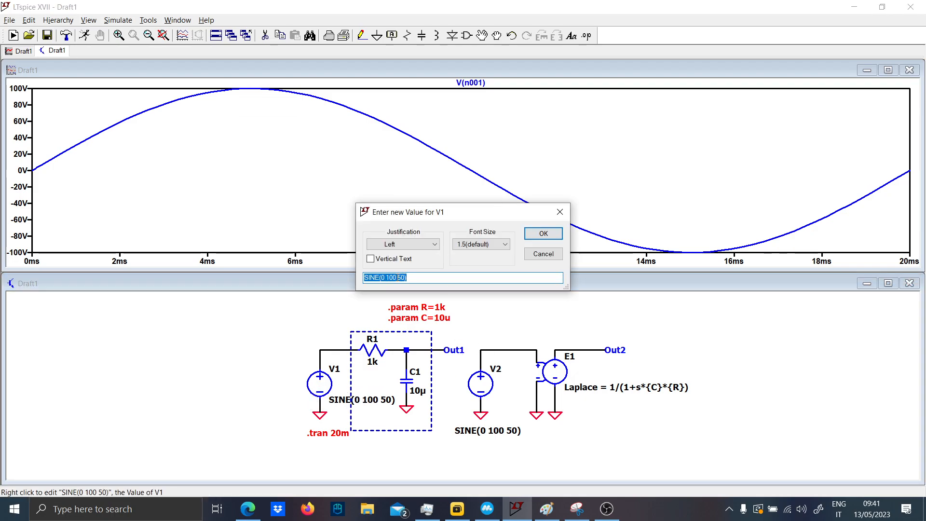
key("Right")
key("Left")
key("Left")
key("Left")
key("BackSpace")
key("BackSpace")
key("BackSpace")
key("Return")
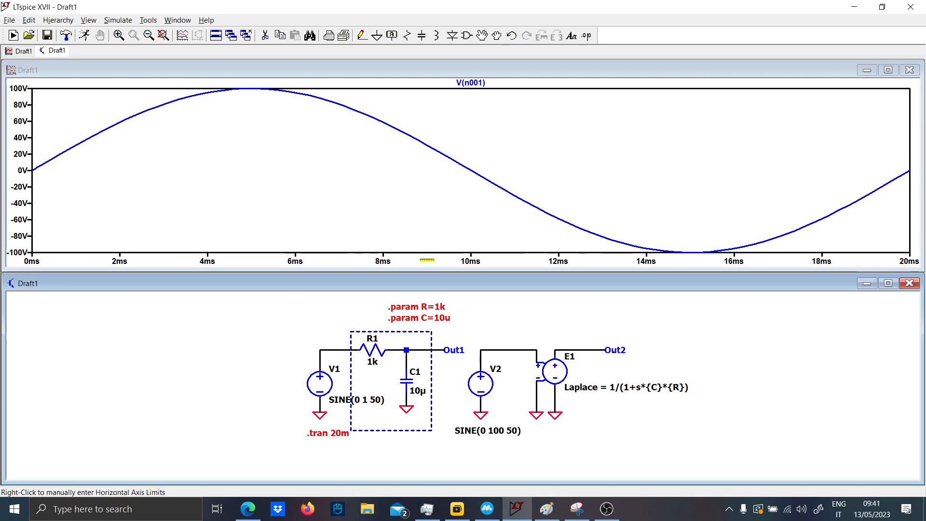
- Set V2's value to SINE(0 1 50)
right_click(503, 430)
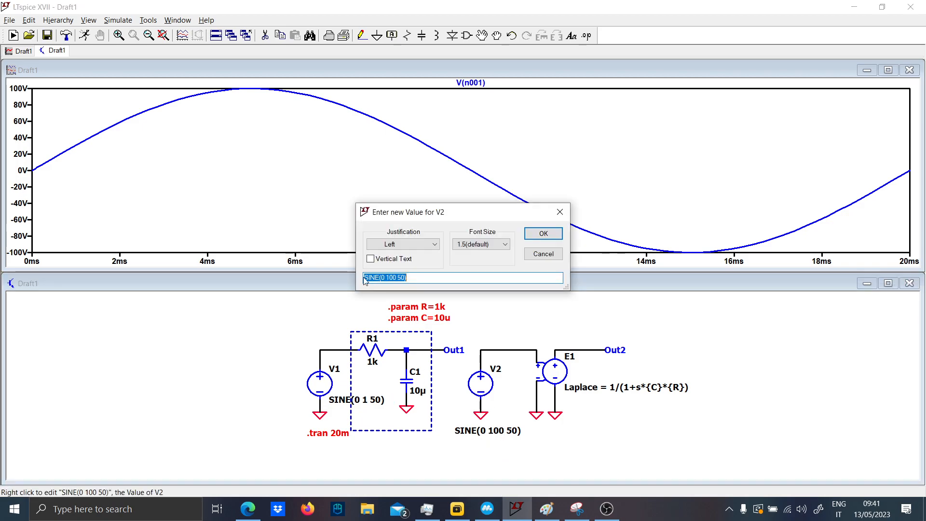
key("Right")
key("Left")
key("Left")
key("Left")
key("BackSpace")
key("BackSpace")
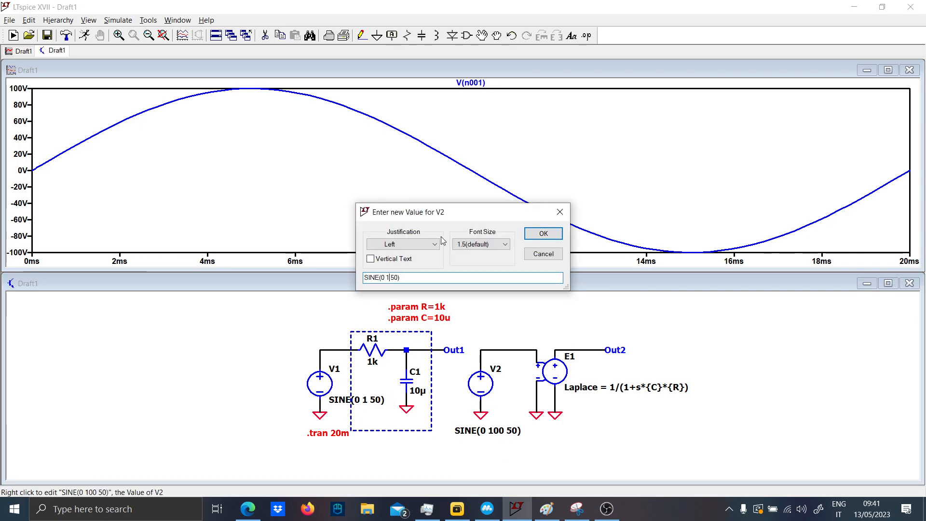
key("Return")
- Rerun the transient simulation and plot Out1 together with the V1 input voltage
left_click(84, 35)
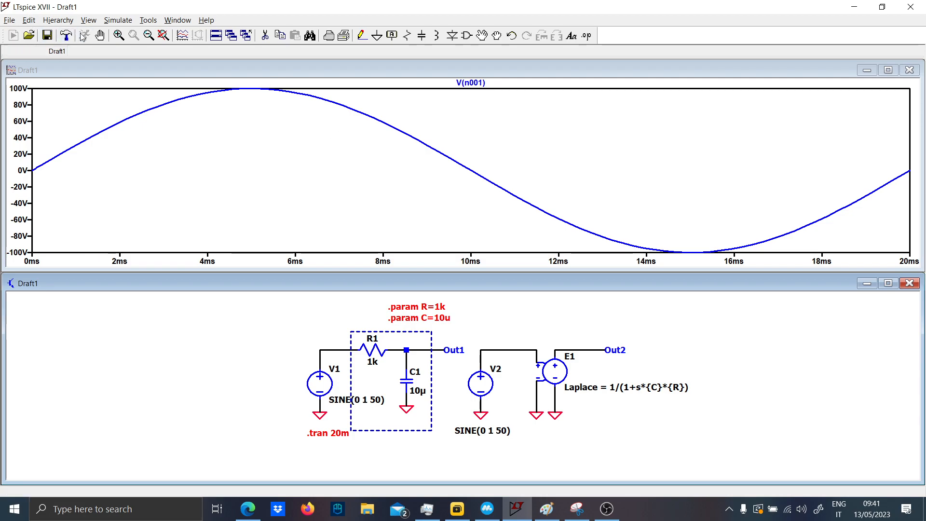
left_click(439, 348)
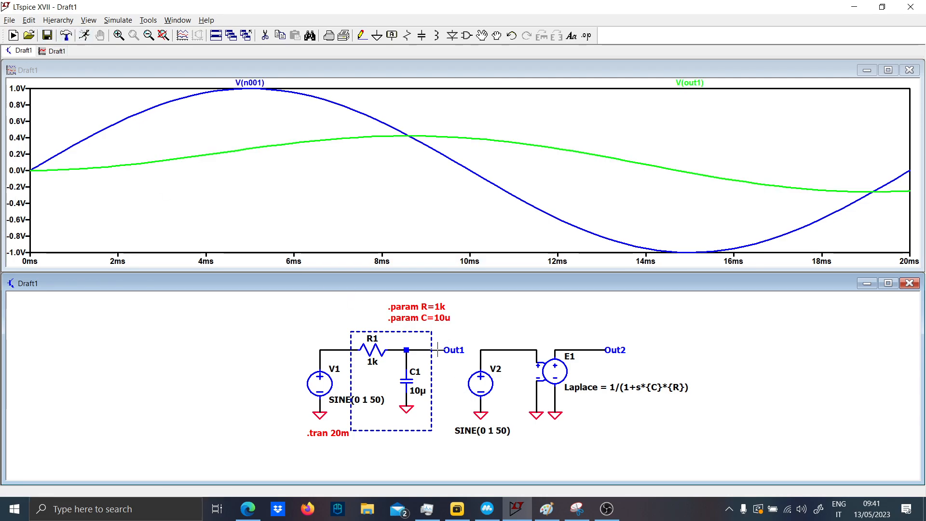
left_click(403, 130)
left_click_drag(404, 129, 462, 145)
right_click(422, 132)
left_click(437, 138)
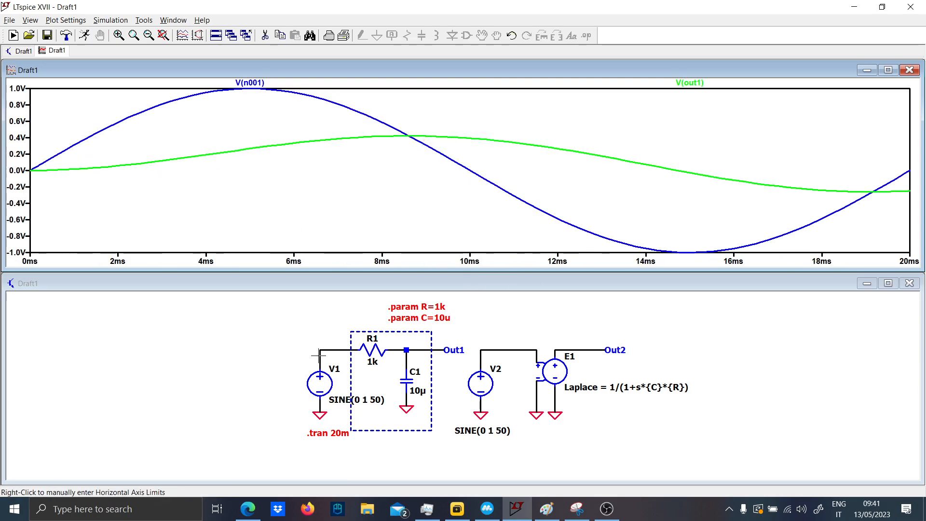
- Plot Out2 on its own and replace it with Out1 alone to compare the two outputs
left_click(575, 349)
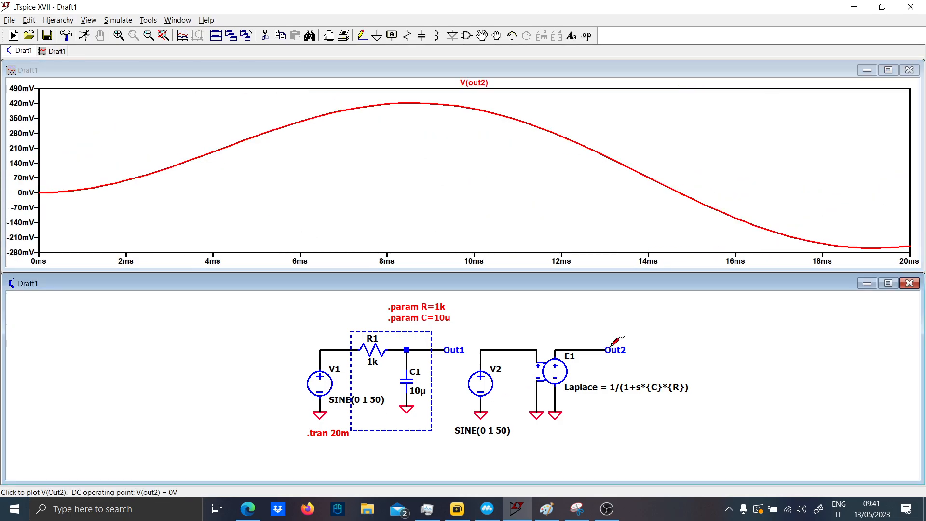
left_click(432, 347)
left_click_drag(660, 336, 469, 359)
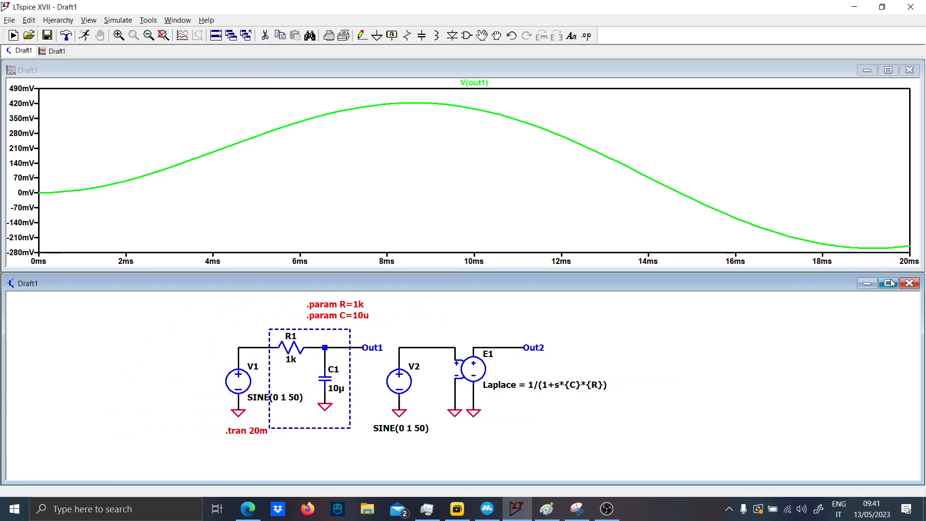
- Maximize the schematic window and delete the whole V2 and E1 Laplace circuit plus the V1 source with its wire and ground
left_click(888, 283)
scroll(489, 263, "up", 3)
scroll(410, 338, "down", 2)
scroll(282, 383, "down", 1)
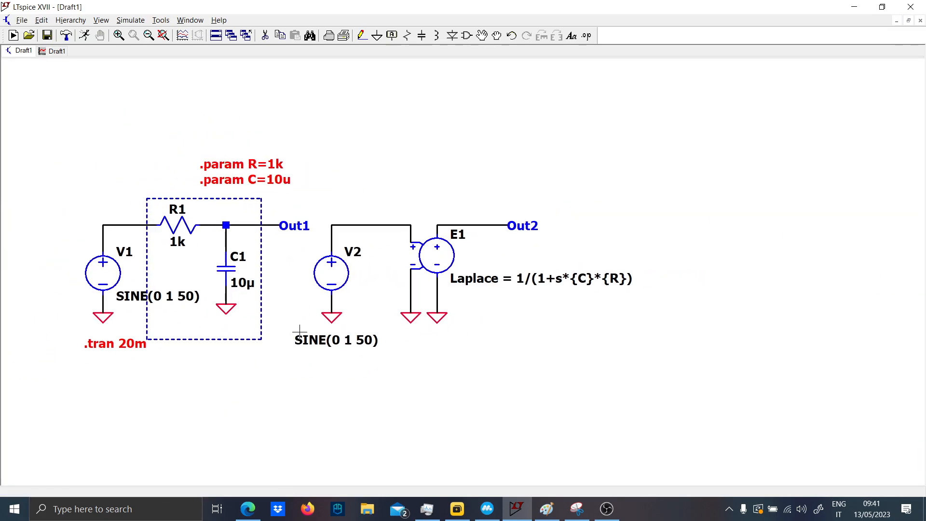
left_click_drag(284, 385, 480, 379)
left_click_drag(502, 204, 905, 349)
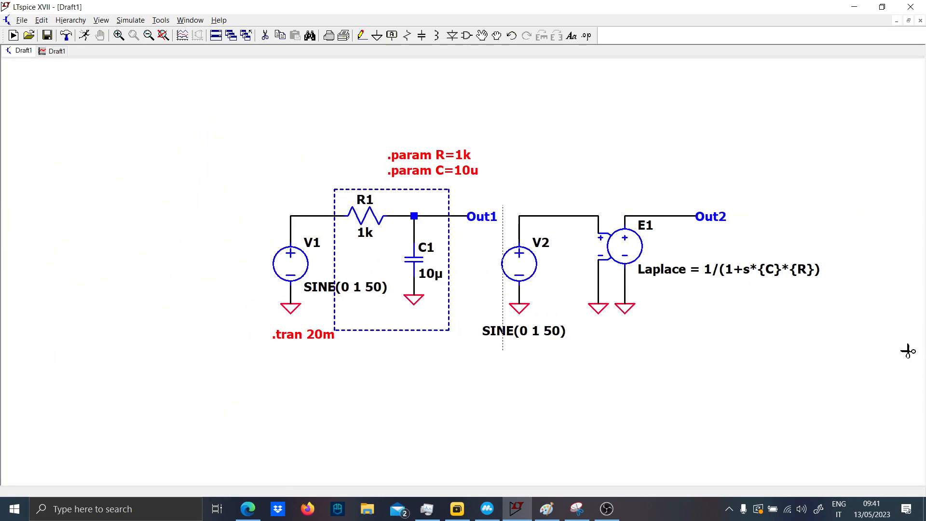
left_click(510, 263)
left_click_drag(258, 202, 259, 203)
- Place a new voltage source beside the RC circuit, wire its positive terminal to R1, and ground its negative terminal
key("Escape")
key("F2")
key("Return")
left_click(282, 270)
key("Escape")
key("F3")
left_click(282, 304)
left_click(290, 215)
left_click(290, 216)
key("Escape")
key("g")
left_click(282, 304)
key("Escape")
- Set the new V1 source's small-signal AC amplitude to 1
right_click(288, 275)
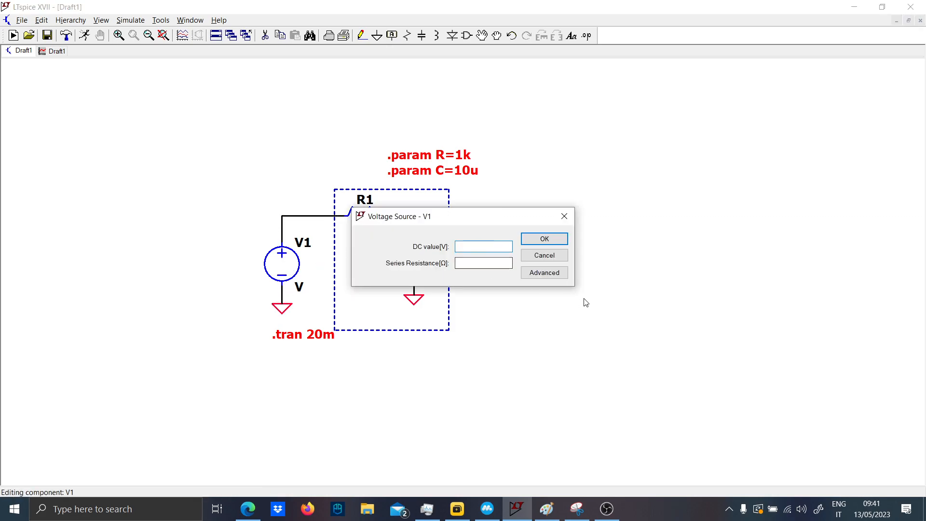
left_click(562, 276)
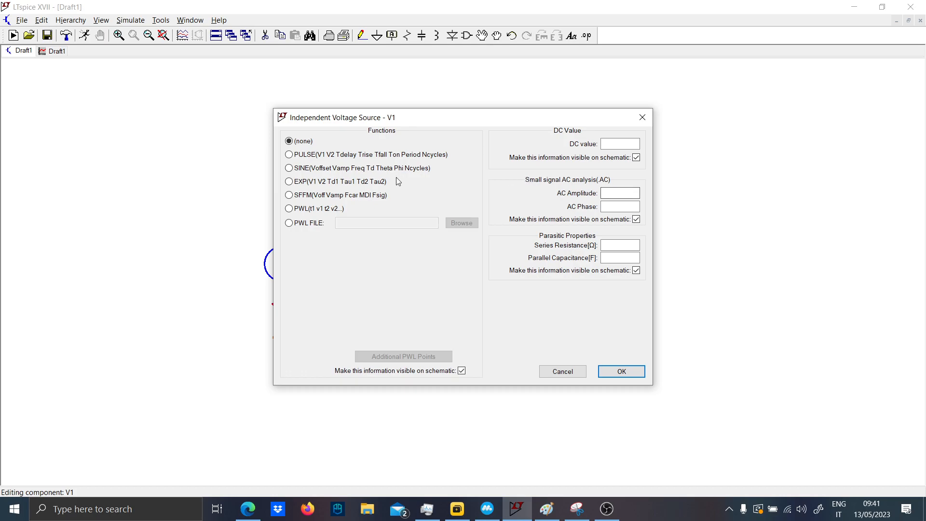
type("1")
left_click(622, 372)
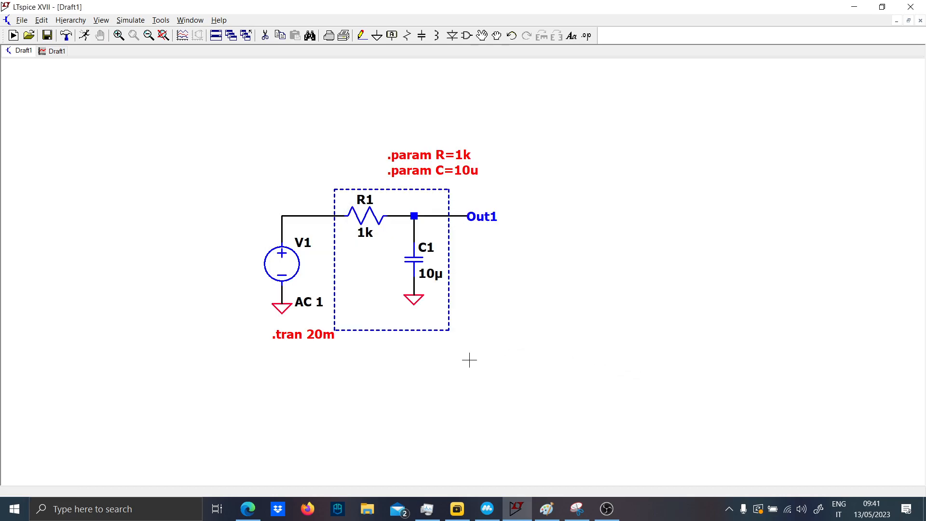
- Change the .tran 20m command to an AC analysis by decade with 100 points per decade, from 1 to 1Meg
right_click(331, 334)
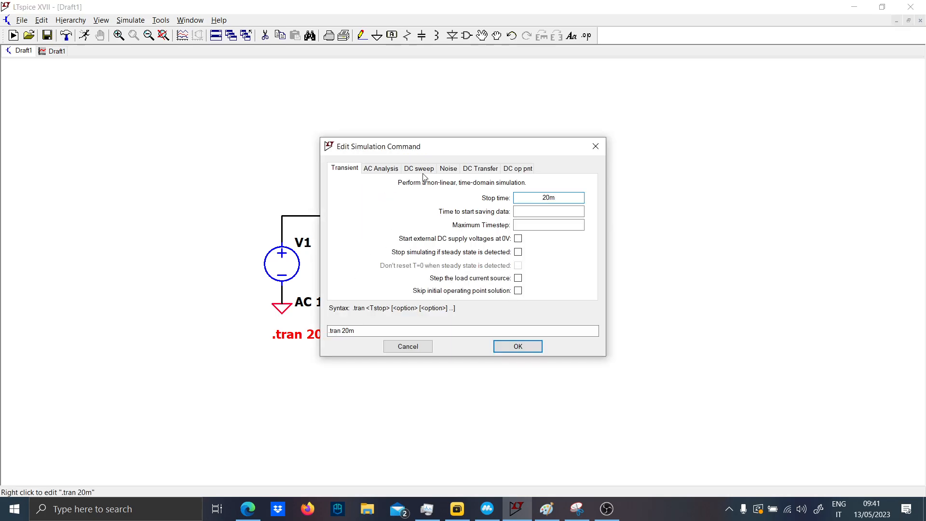
left_click(381, 169)
left_click(529, 222)
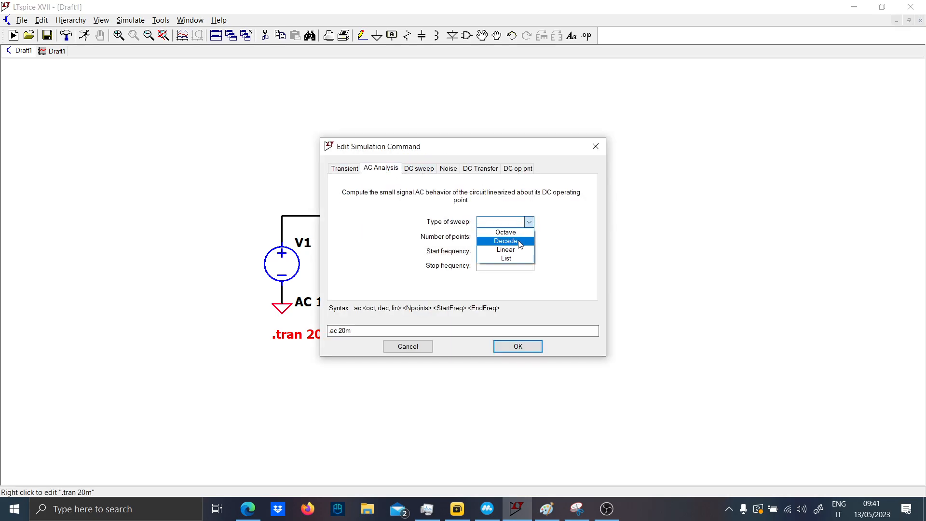
left_click(505, 240)
double_click(525, 237)
type("100")
left_click(510, 251)
type("1")
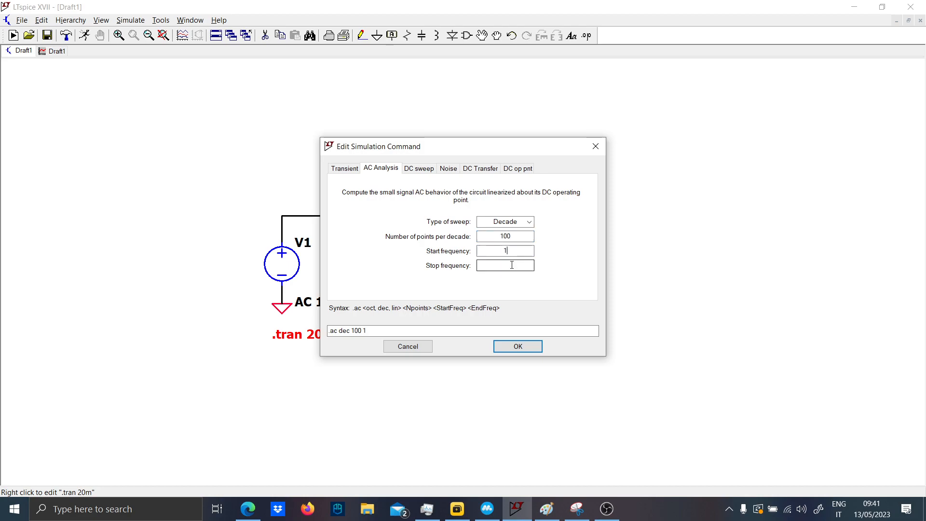
left_click(514, 266)
type("1Meg")
key("Return")
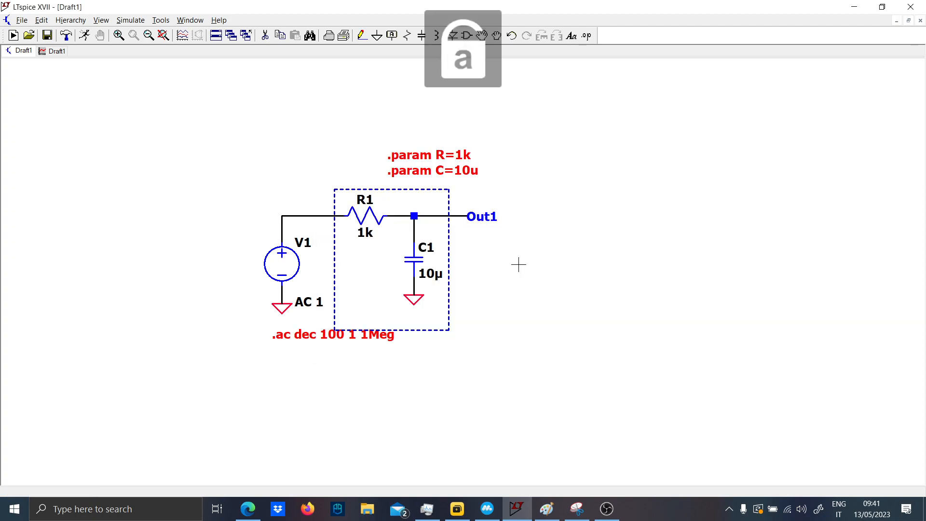
- Run the AC analysis and plot Out1's frequency response
left_click(84, 36)
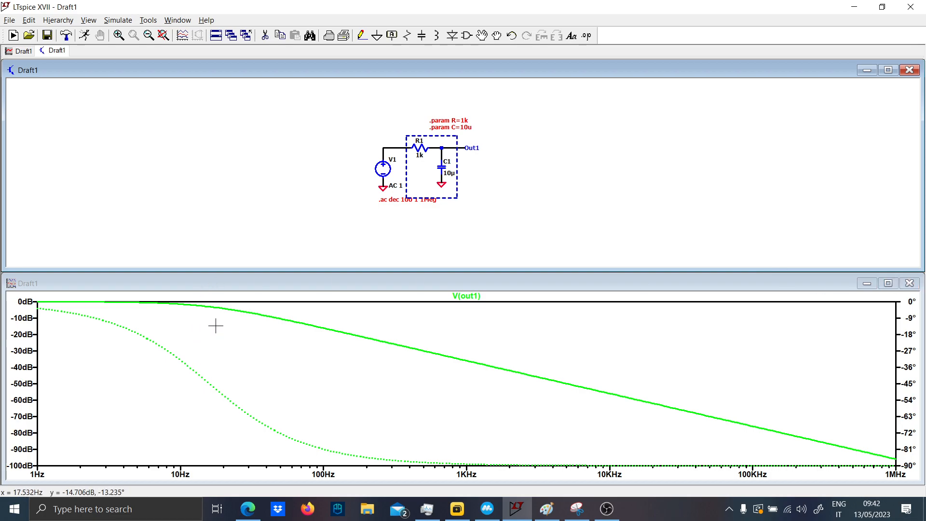
scroll(289, 238, "up", 4)
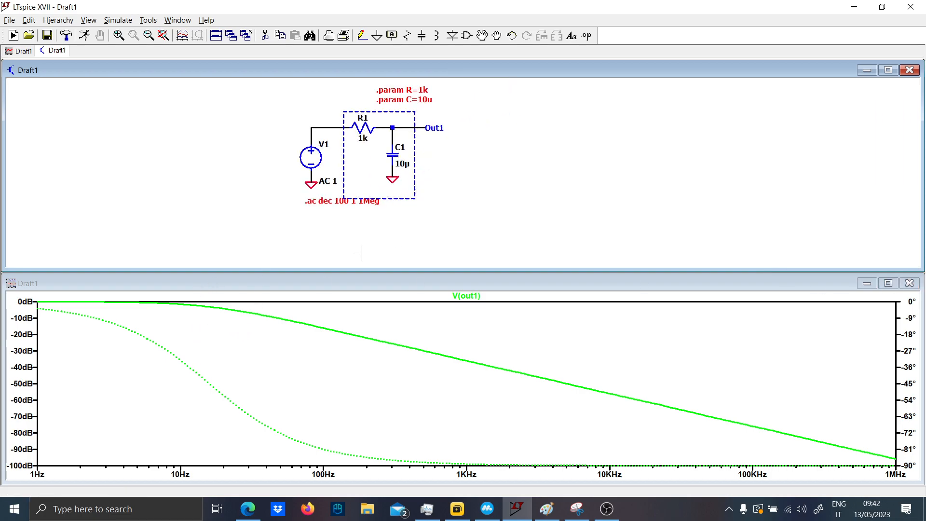
- Attach a cursor to the Out1 trace, move it to the −3 dB point, and move the cursor read-out off the plot
left_click(467, 296)
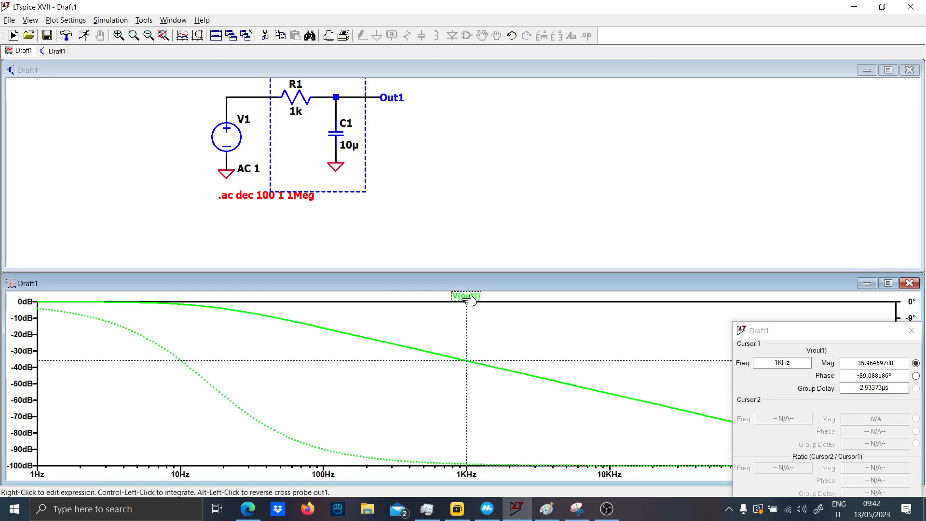
mouse_move(463, 345)
left_mouse_down()
mouse_move(279, 314)
mouse_move(104, 301)
mouse_move(209, 305)
left_mouse_up()
double_click(772, 363)
left_click_drag(811, 340, 647, 152)
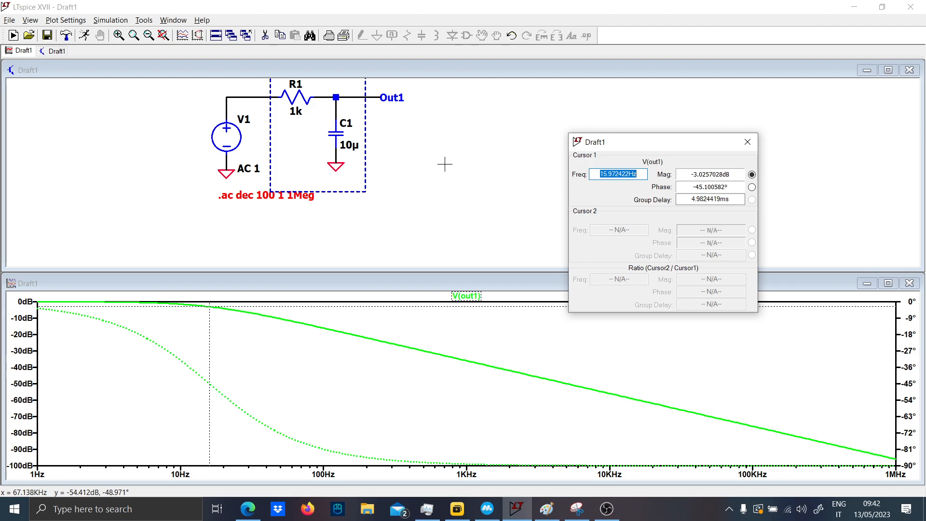
left_click(444, 165)
key("t")
type("1/")
key("Caps_Lock")
key("Caps_Lock")
type("2pi*")
key("Caps_Lock")
type("R")
key("Caps_Lock")
key("BackSpace")
key("BackSpace")
key("BackSpace")
key("BackSpace")
key("BackSpace")
key("BackSpace")
key("BackSpace")
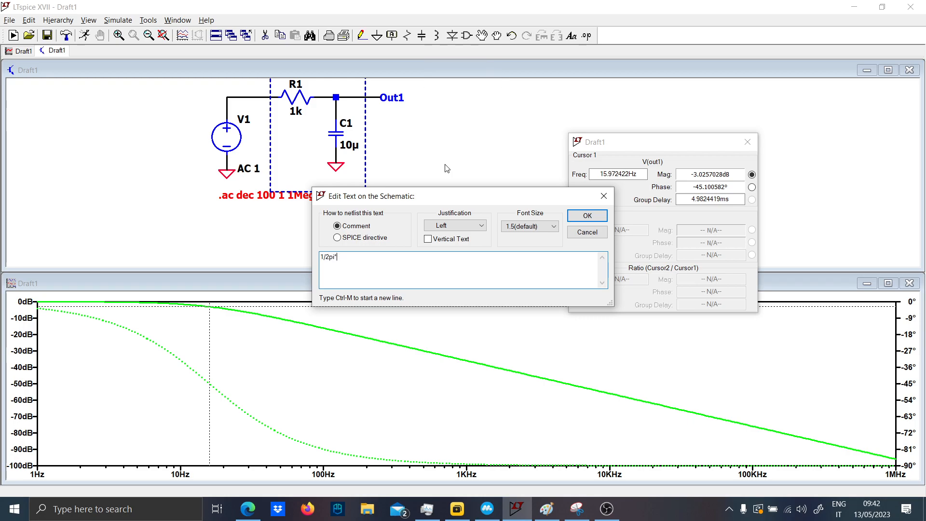
key("Escape")
key("v")
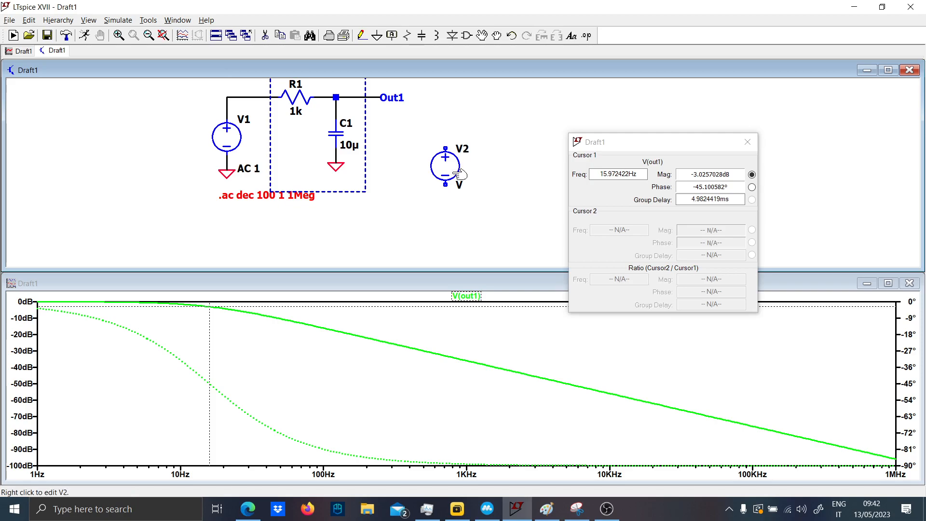
key("Delete")
- Place a bv behavioral voltage source to the right of the RC circuit
key("F2")
type("bv")
left_click(522, 364)
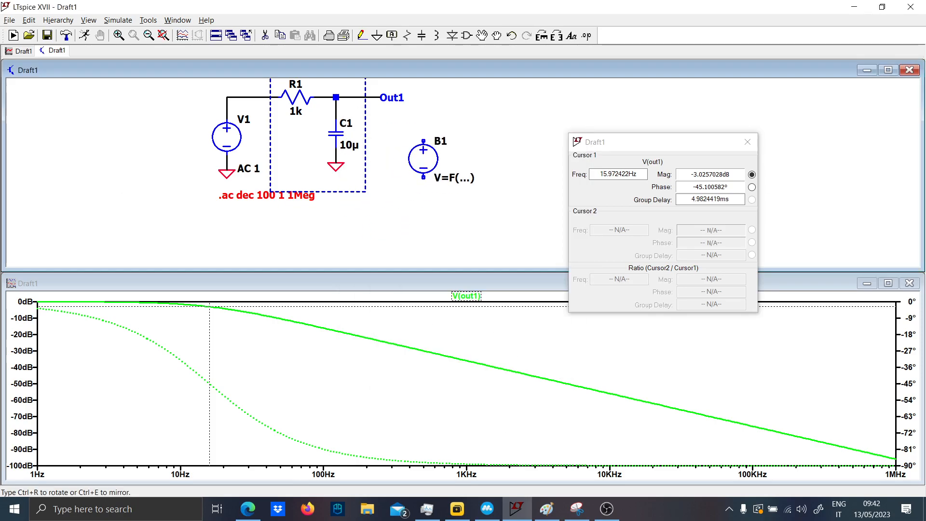
left_click(431, 179)
key("Escape")
scroll(434, 191, "down", 1)
left_click_drag(445, 192, 432, 243)
scroll(443, 235, "up", 1)
left_click_drag(456, 193, 453, 172)
- Set the value of source B1 to V=(1/(2*3.14*{R}*{C})
right_click(448, 212)
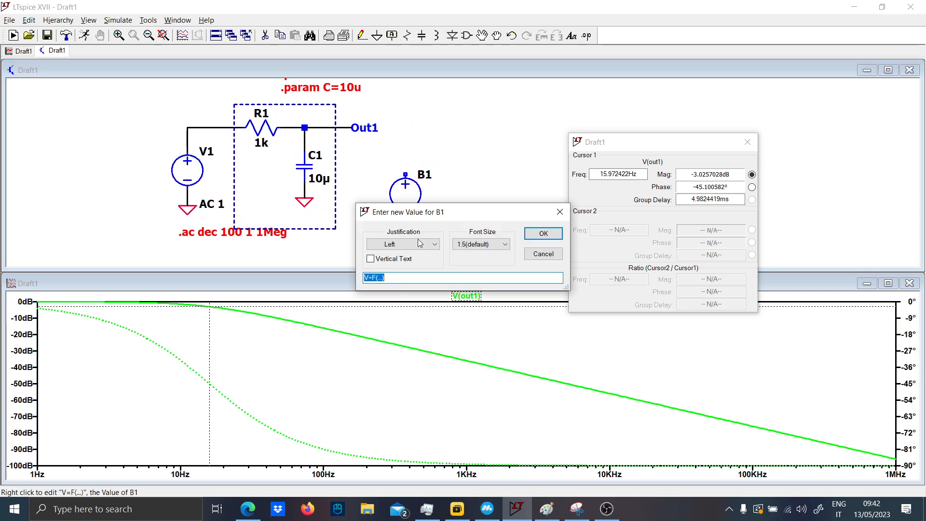
left_click(406, 276)
key("BackSpace")
type("(1/(2*3")
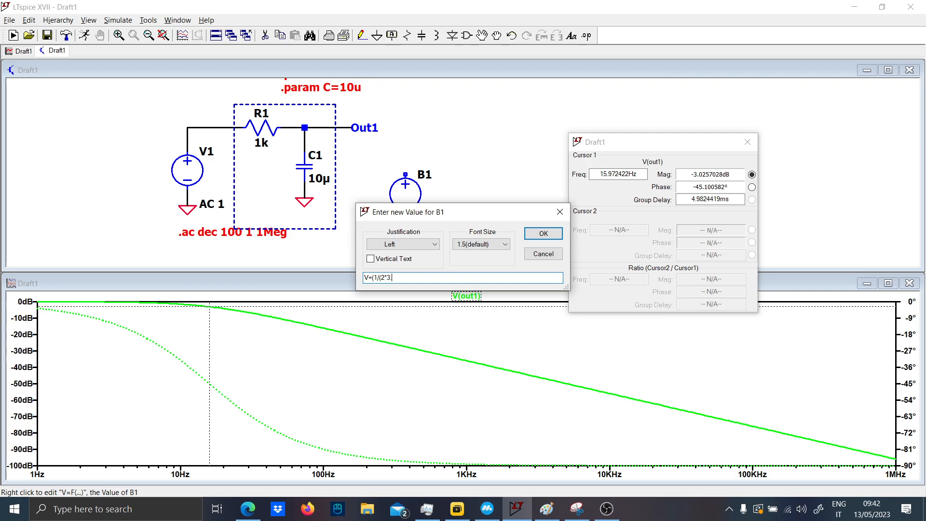
key("Caps_Lock")
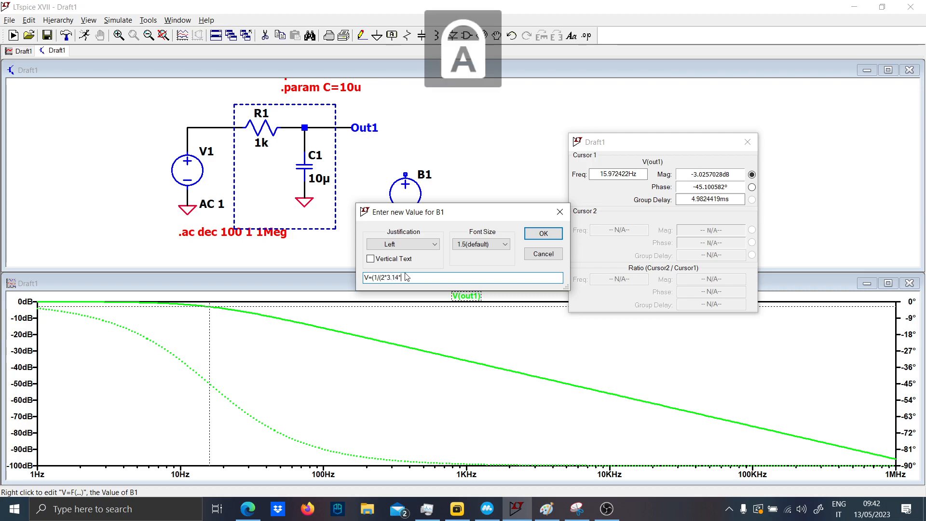
key("Caps_Lock")
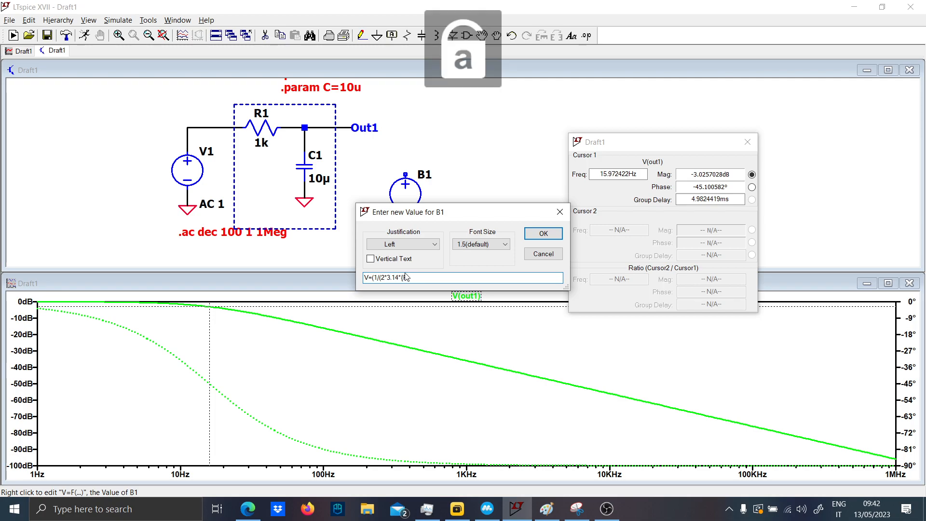
type("}")
type("*{")
key("Caps_Lock")
type("C")
key("Caps_Lock")
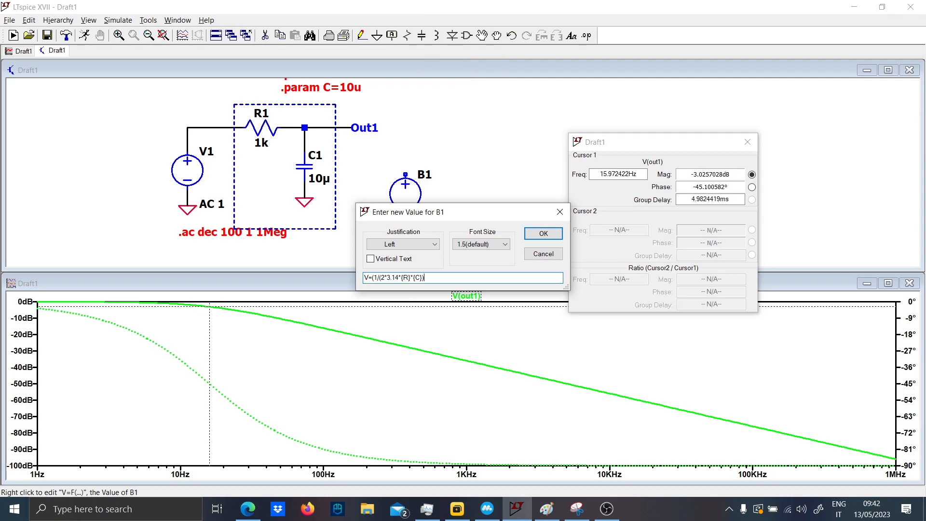
key("Return")
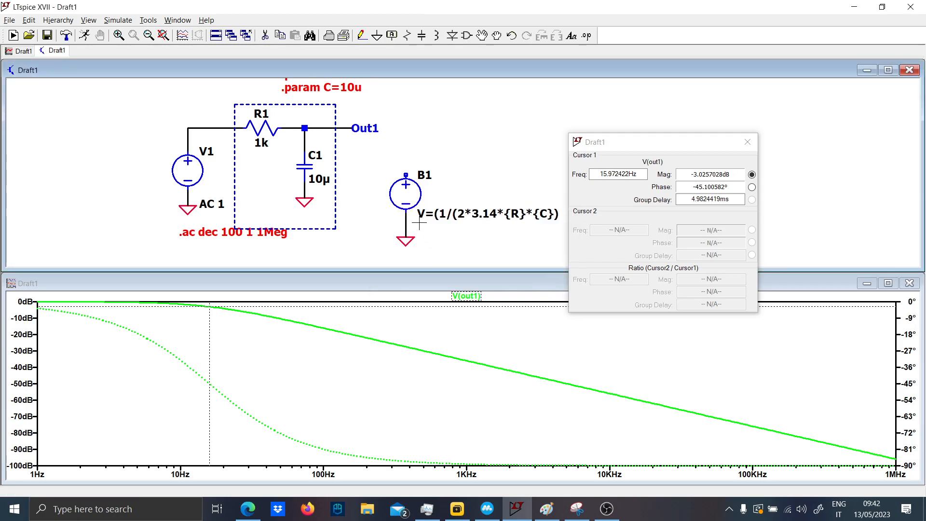
- Change the AC simulation command to a transient analysis with a 40m stop time and try to run it
right_click(221, 233)
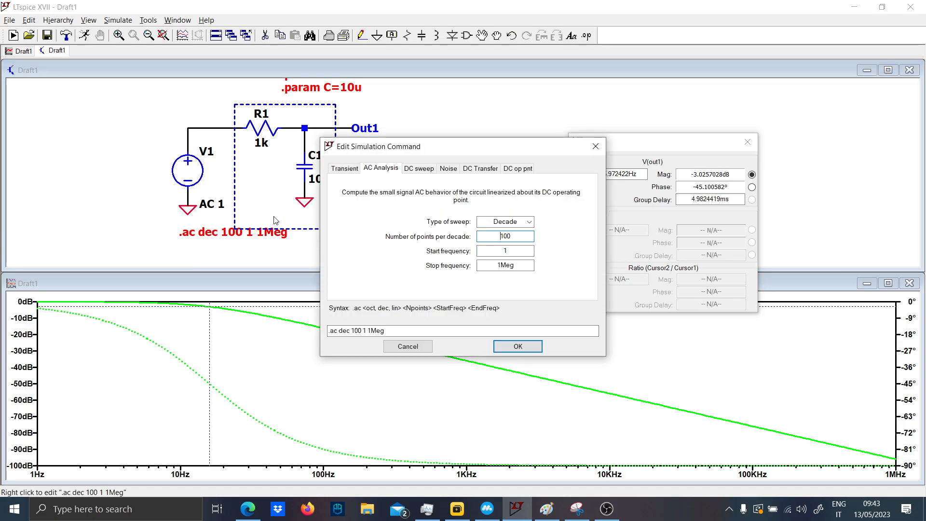
left_click(344, 168)
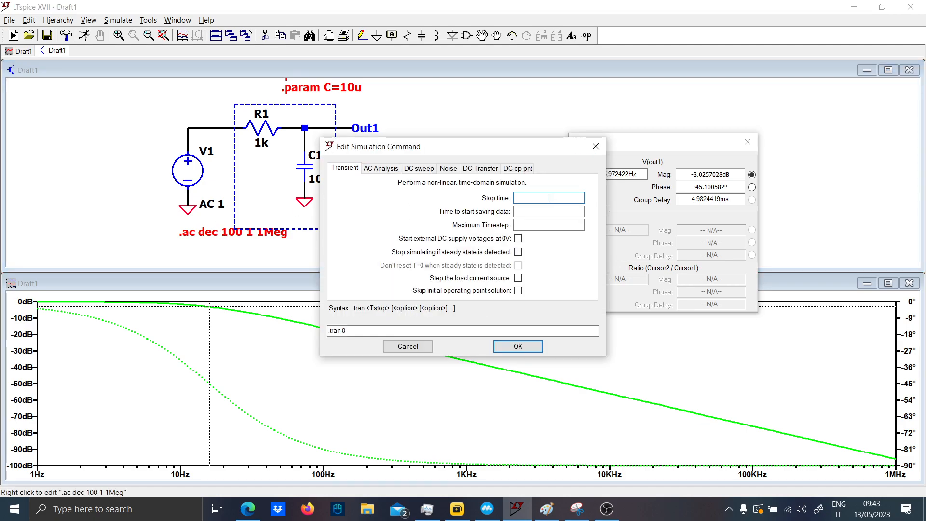
type("40m")
key("Return")
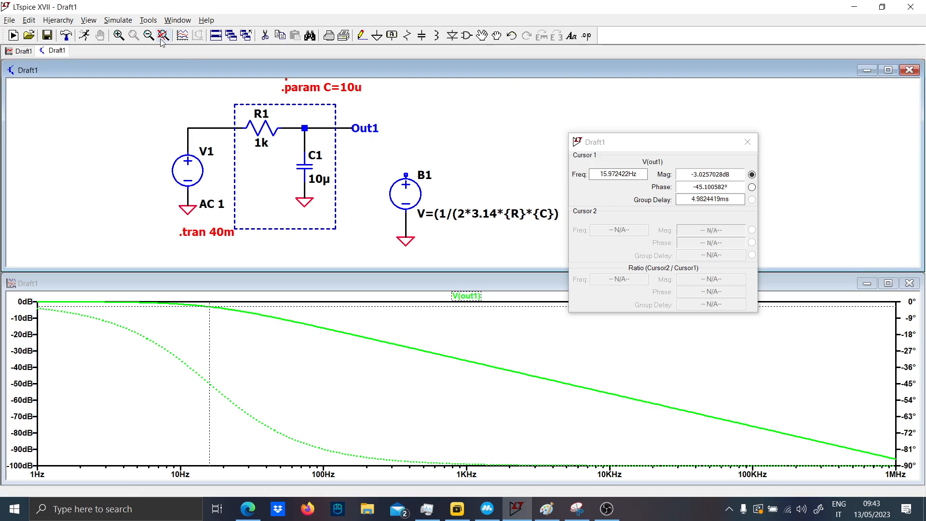
left_click(84, 36)
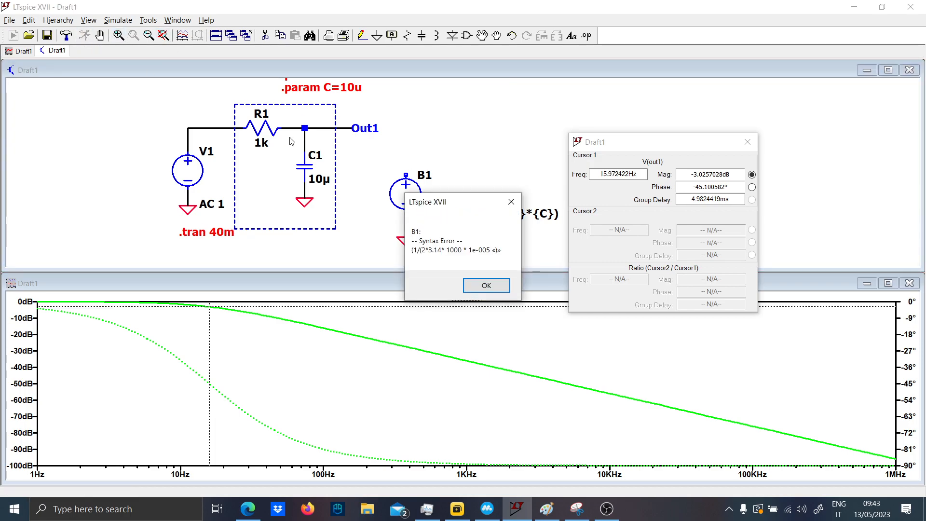
key("Return")
- Add the missing closing parenthesis to B1's expression, making it V=(1/(2*3.14*{R}*{C}))
scroll(480, 231, "up", 1)
left_click_drag(479, 231, 390, 218)
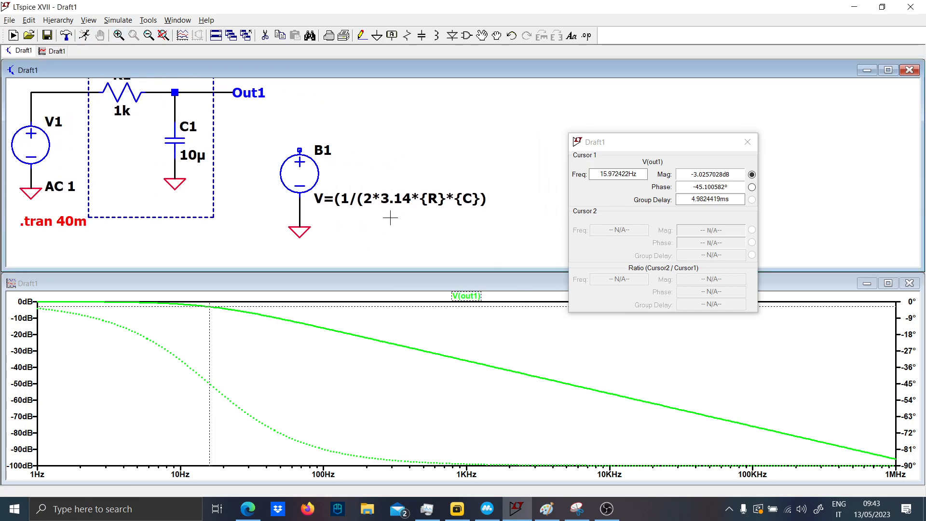
right_click(404, 203)
left_click(443, 275)
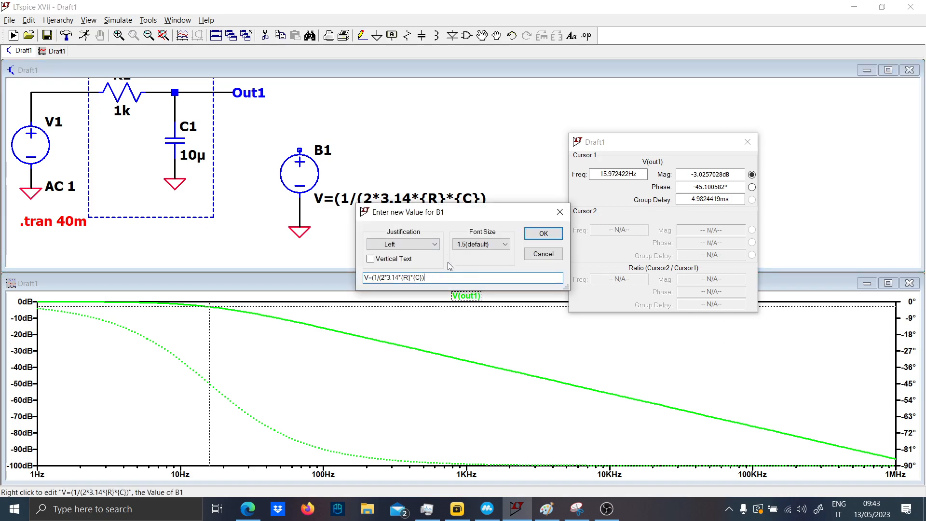
key("Return")
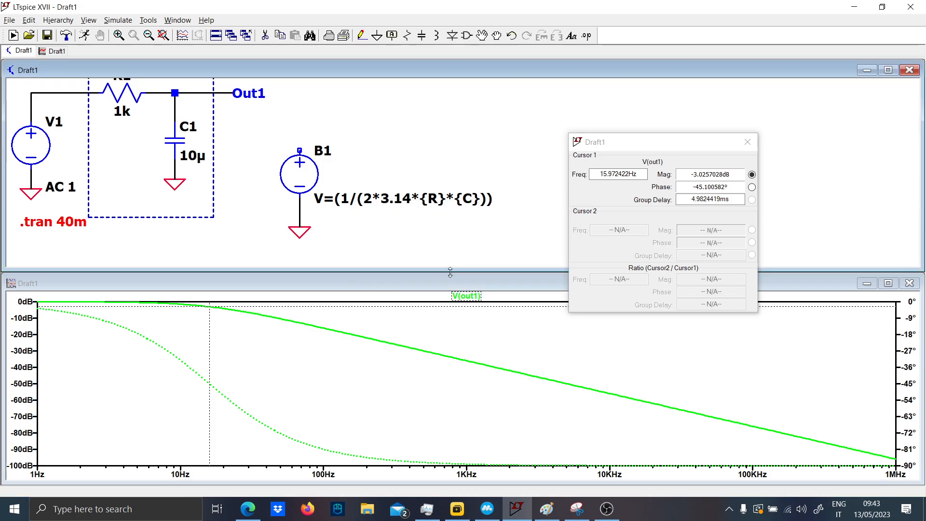
- Run the transient simulation, plot only the voltage at B1's positive terminal, and move the cursor read-out off the plot
left_click(84, 35)
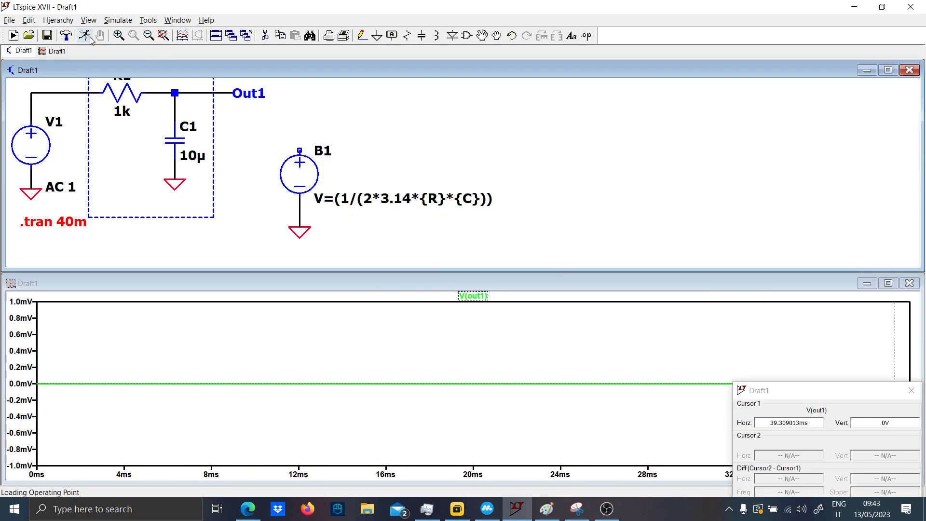
left_click(300, 150)
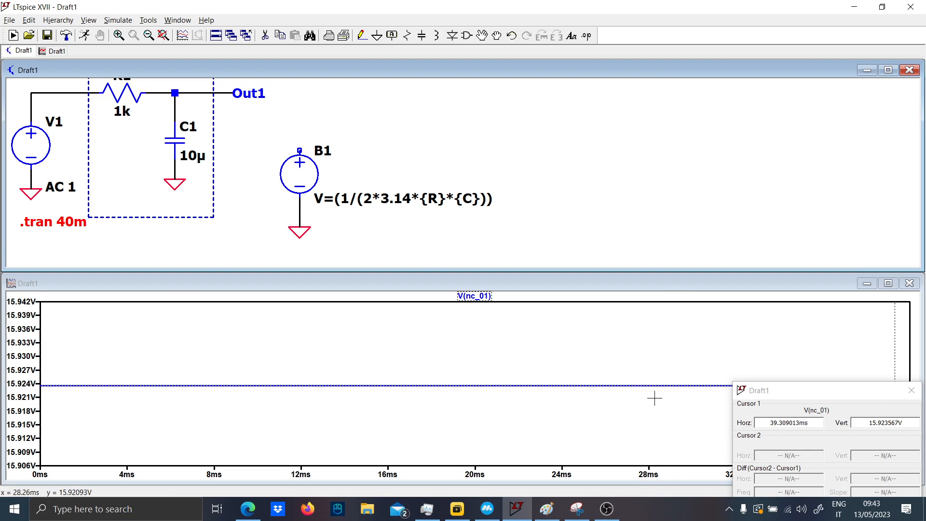
left_click_drag(877, 392, 722, 119)
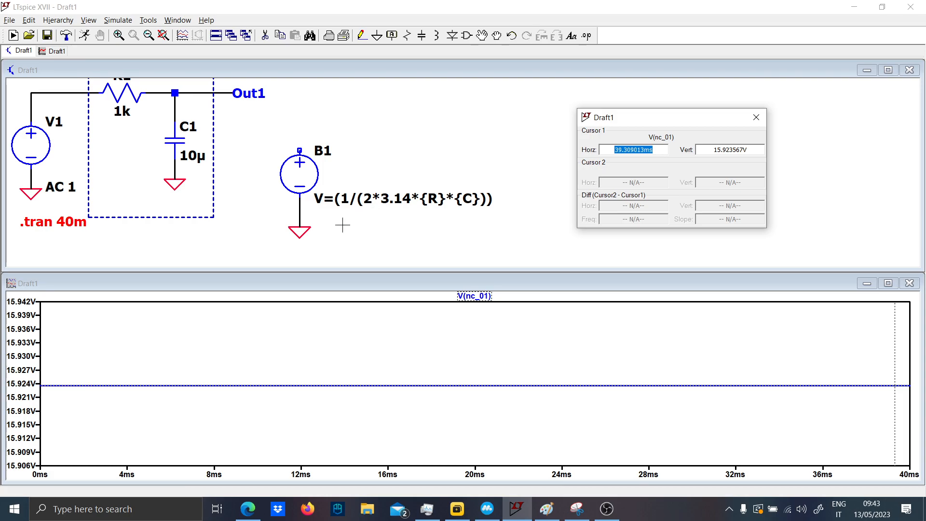
- Delete source B1 together with its ground from the schematic and close the cursor read-out
left_click_drag(340, 213, 445, 236)
scroll(430, 206, "down", 2)
left_click_drag(427, 198, 411, 164)
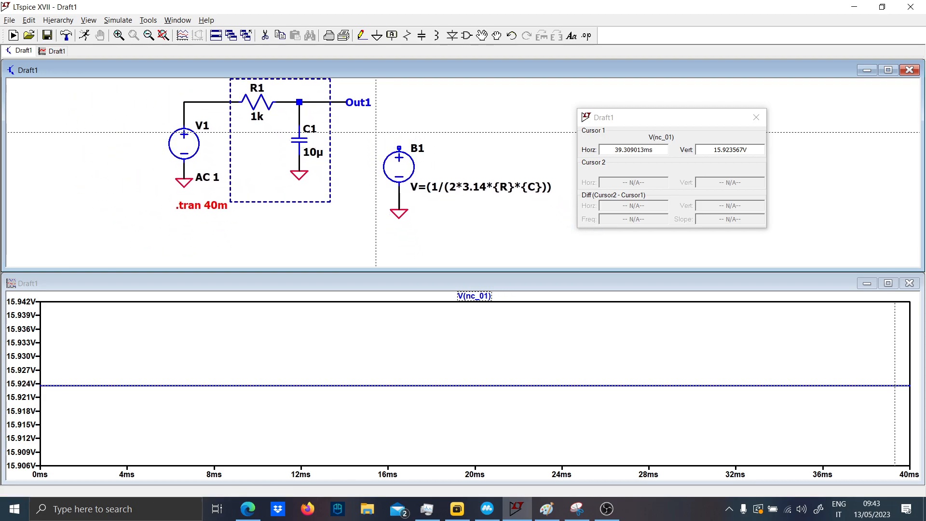
left_click_drag(382, 136, 448, 257)
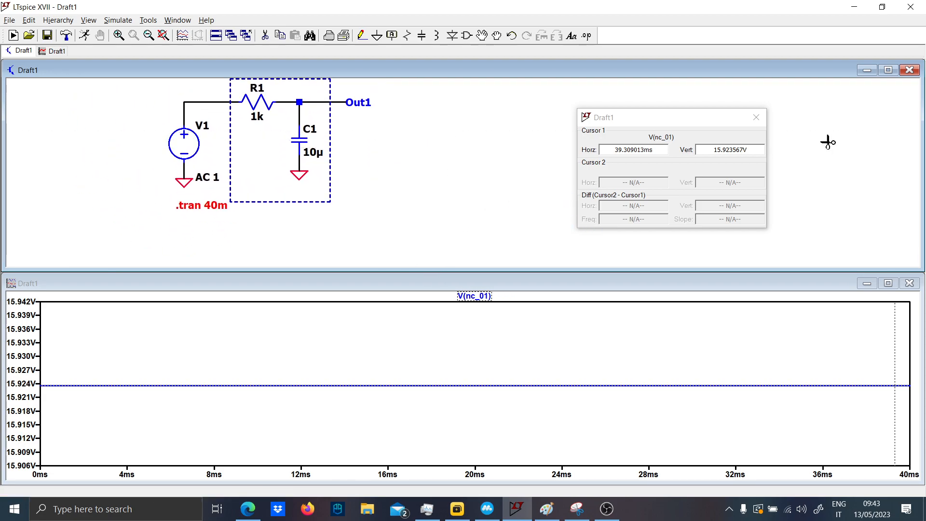
left_click(752, 134)
left_click(755, 117)
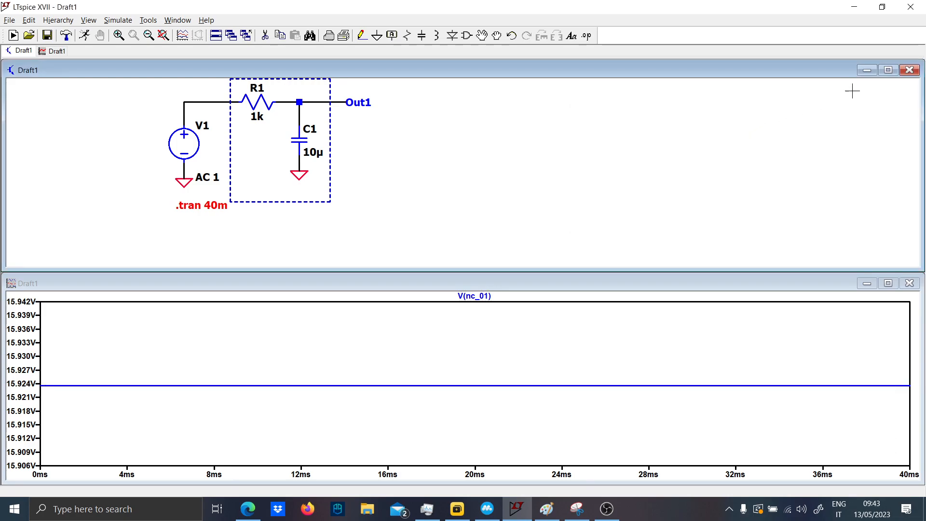
- Switch to Paint with the handwritten derivation of the RC filter's transfer function
left_click(547, 508)
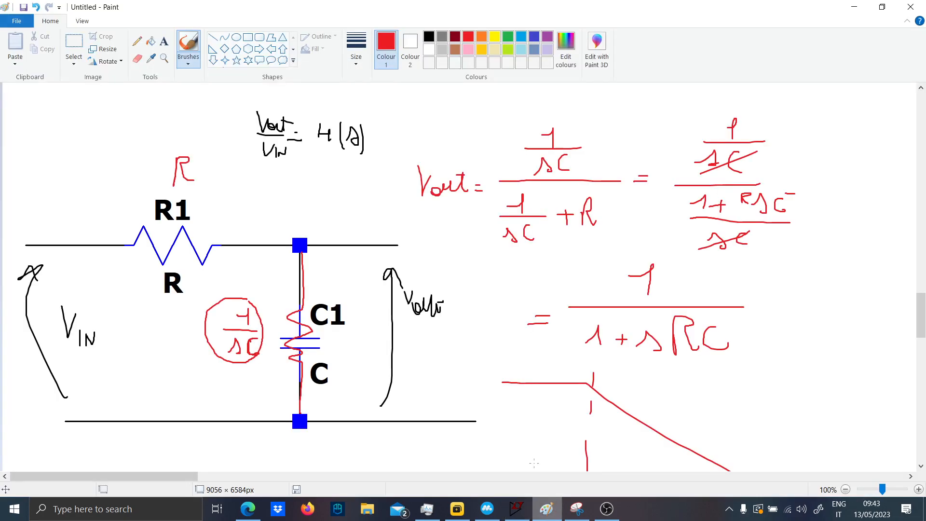
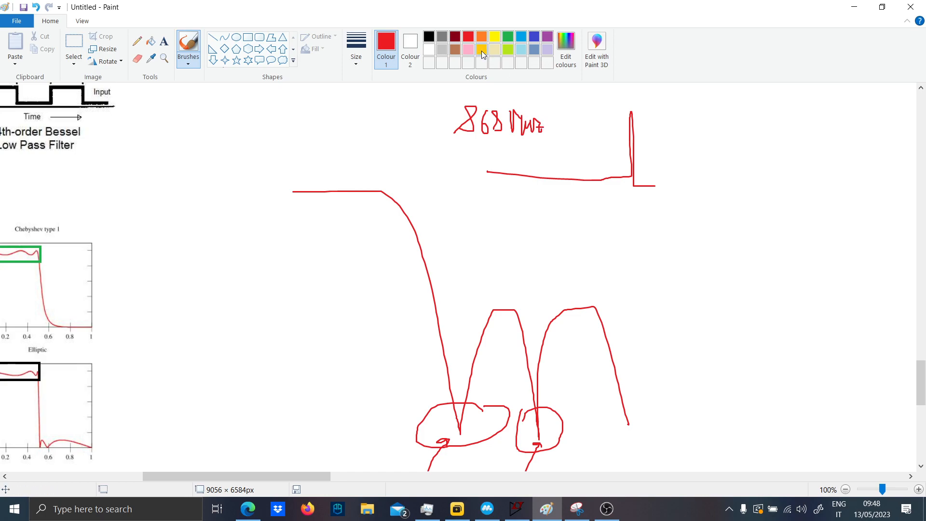
- In green, label the 868 MHz sketch's spike 2·f and add a further spike labelled 3·f, with an arrow leading to each
left_click(507, 36)
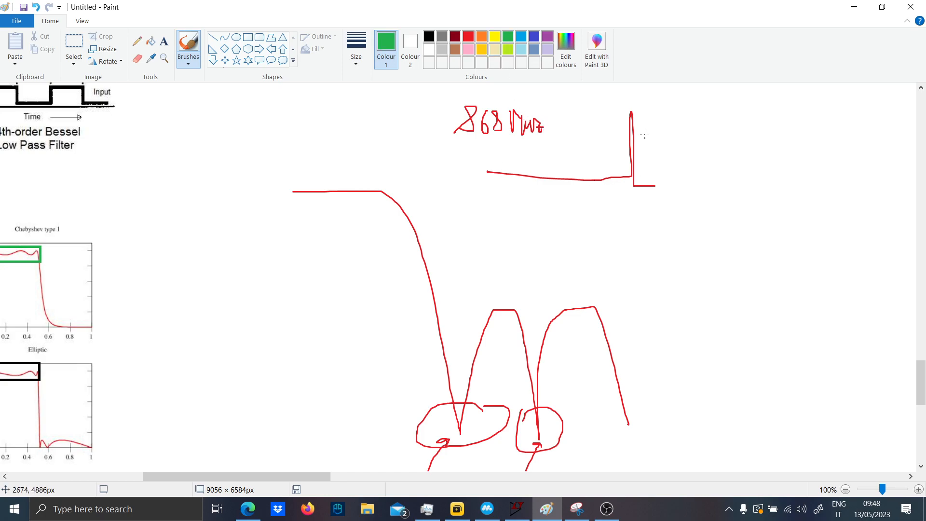
left_click_drag(645, 96, 650, 115)
left_click_drag(563, 105, 608, 124)
left_click_drag(638, 177, 789, 188)
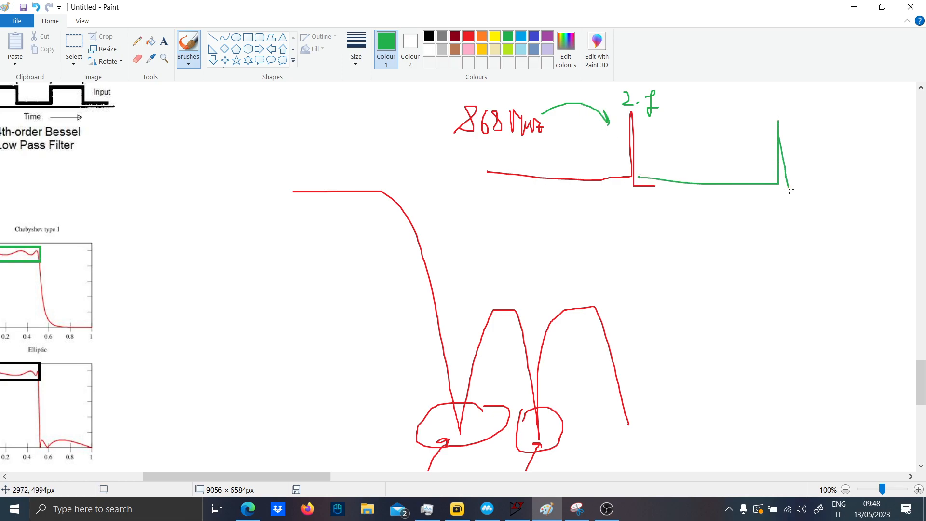
mouse_move(752, 90)
left_mouse_down()
mouse_move(761, 115)
mouse_move(776, 117)
left_mouse_up()
left_click_drag(654, 136, 770, 154)
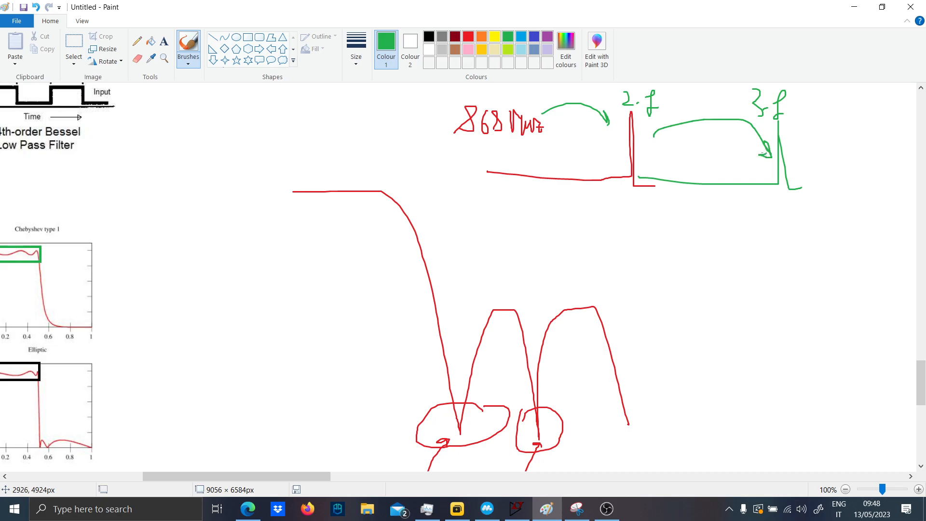
- Mark the filter curve's two notches in green as 2nd and 3rd, and extend the curve with another rising lobe
left_click_drag(316, 477, 343, 479)
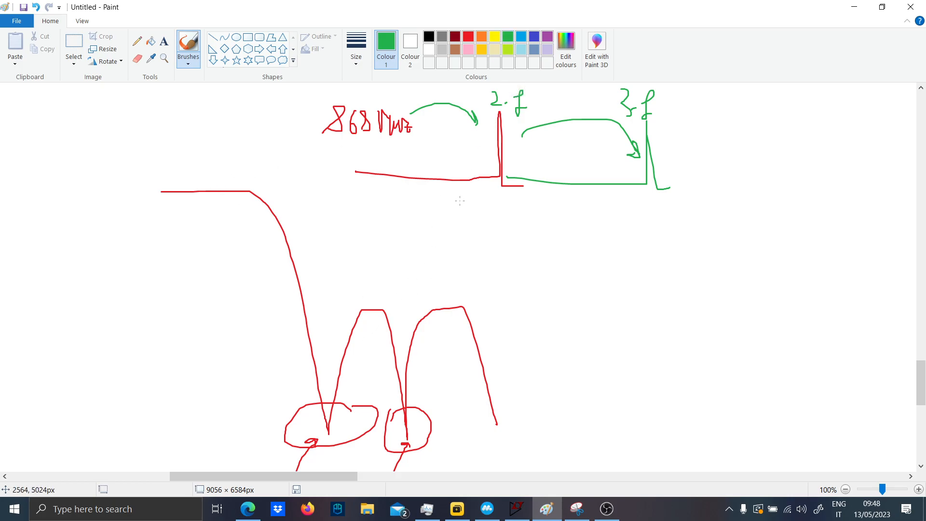
scroll(452, 214, "down", 2)
mouse_move(501, 110)
left_mouse_down()
mouse_move(448, 123)
mouse_move(333, 296)
left_mouse_up()
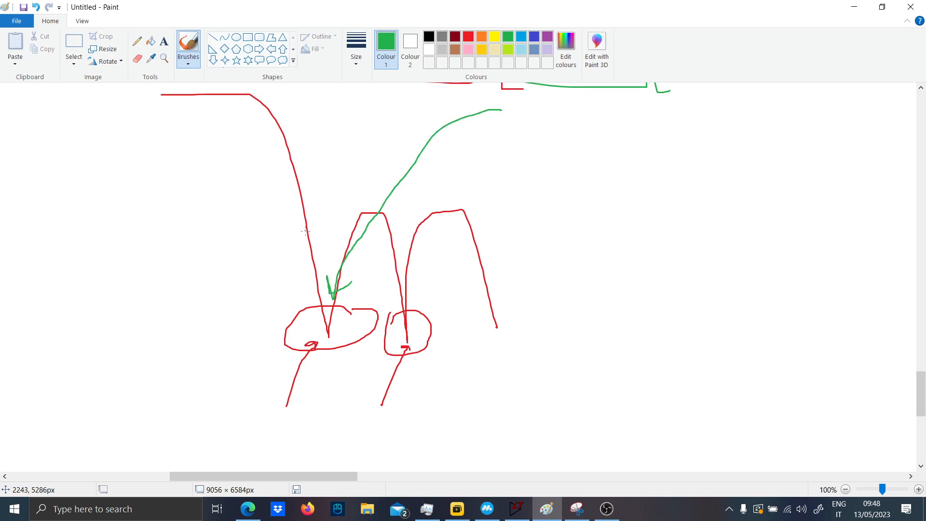
left_click_drag(314, 224, 327, 242)
left_click_drag(414, 265, 427, 286)
left_click_drag(501, 336, 565, 249)
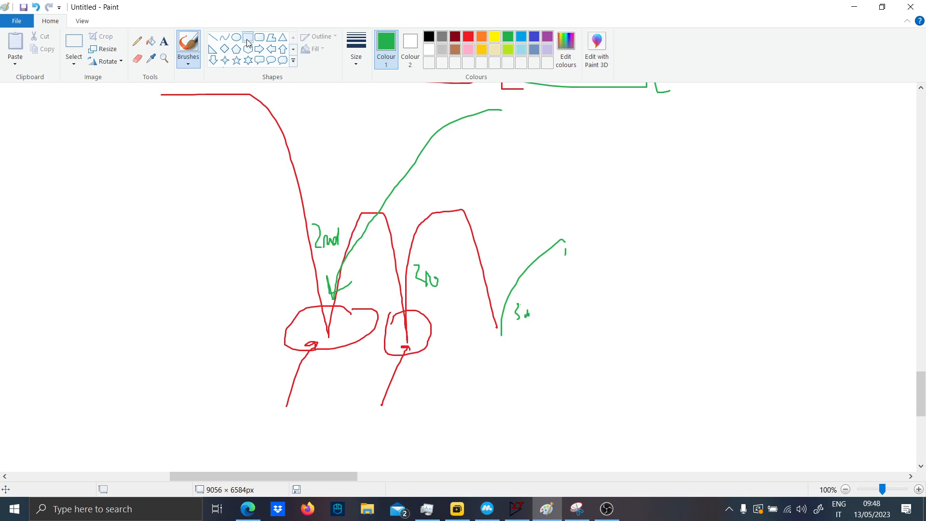
- Draw a black arrow to the top of the lobe between the curve's two notches
left_click(429, 37)
left_click_drag(380, 162, 366, 212)
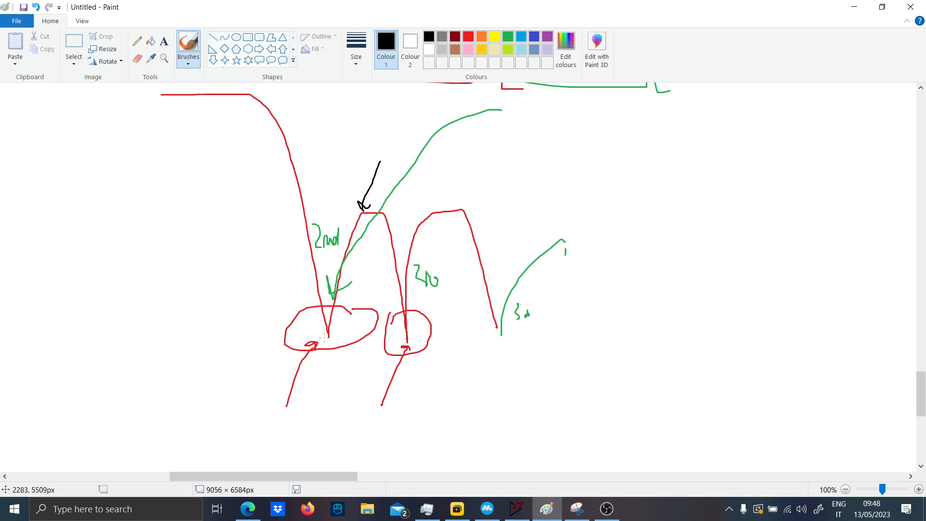
scroll(329, 337, "up", 4)
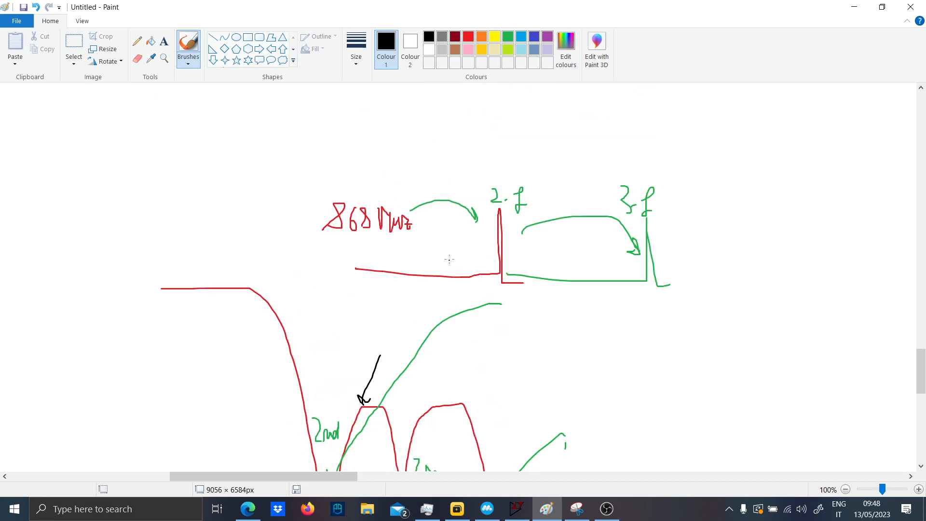
scroll(447, 212, "down", 2)
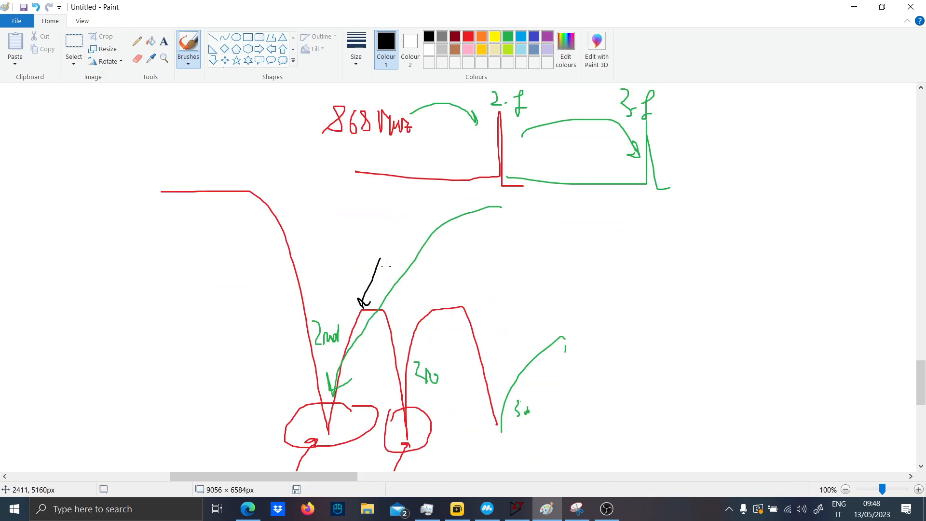
- Switch to the RF Tools LC Filter Design Tool in Edge and set the filter type to Elliptic
left_click_drag(322, 475, 155, 476)
scroll(68, 459, "down", 2)
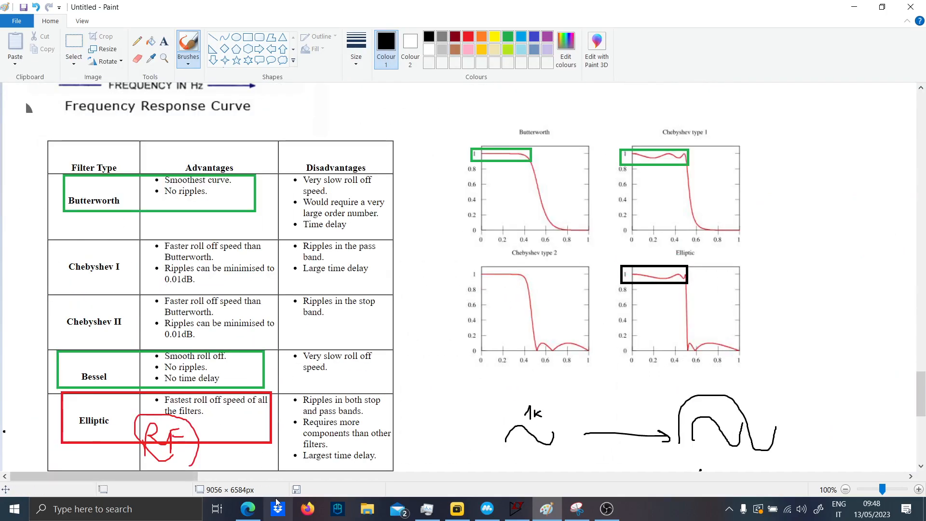
left_click(248, 509)
left_click(627, 11)
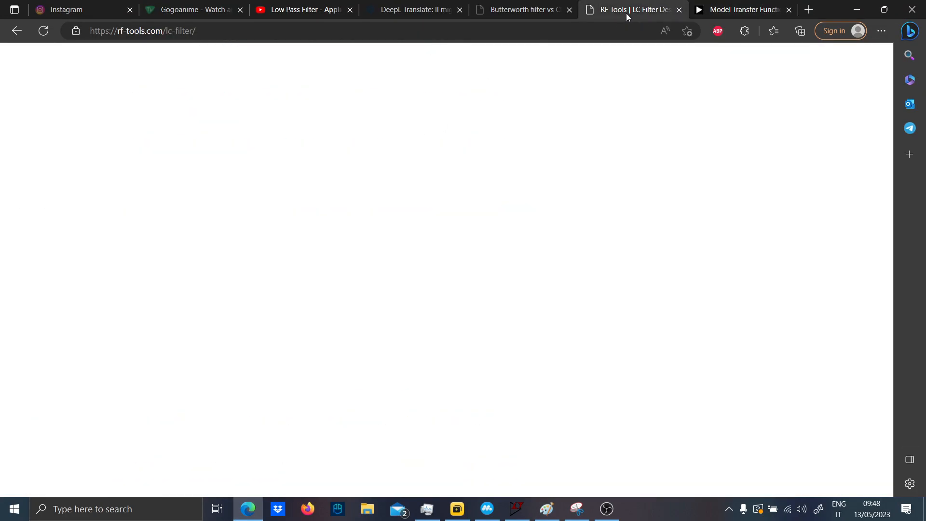
scroll(287, 231, "down", 1)
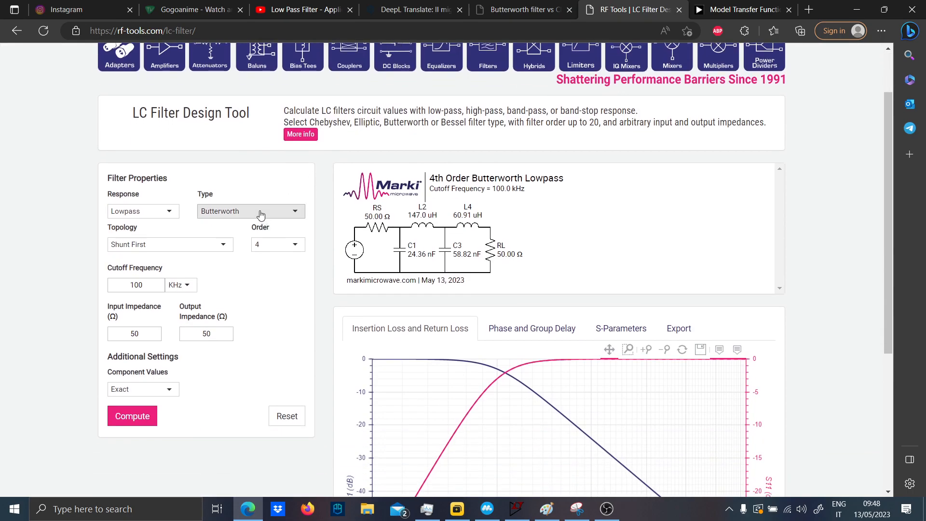
left_click(251, 211)
left_click(220, 246)
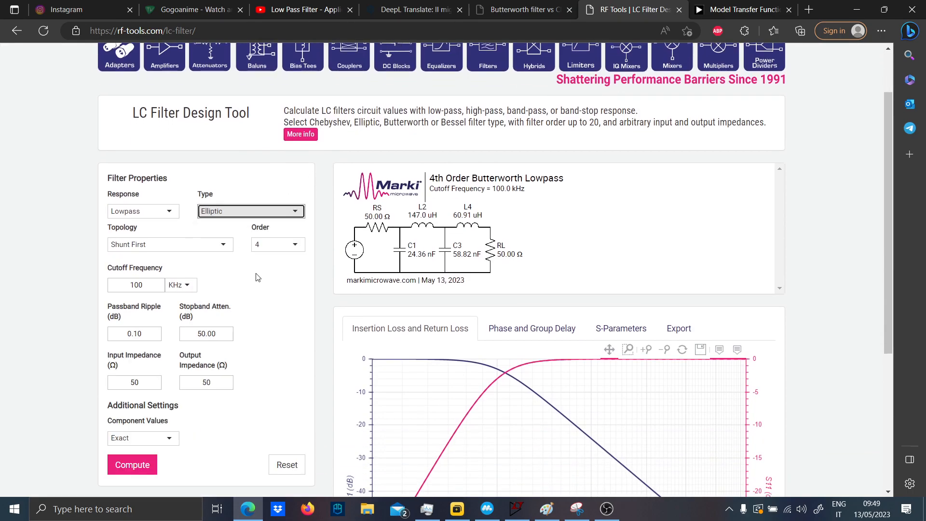
- Set the filter's cutoff frequency to 1732 MHz
scroll(112, 257, "down", 1)
left_click_drag(150, 218, 115, 218)
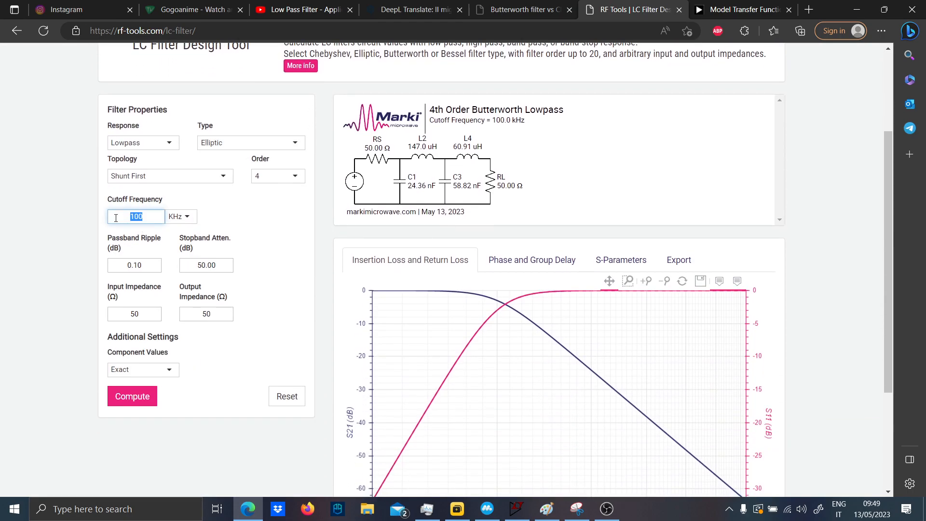
left_click(179, 217)
left_click(182, 266)
type("1732")
- Set the filter order to 6 and compute the elliptic low-pass filter
left_click(291, 176)
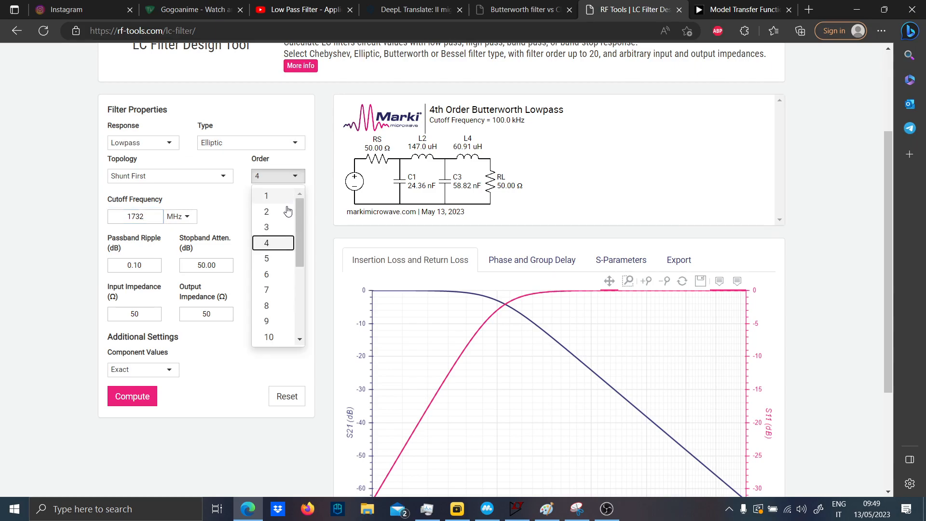
left_click(282, 274)
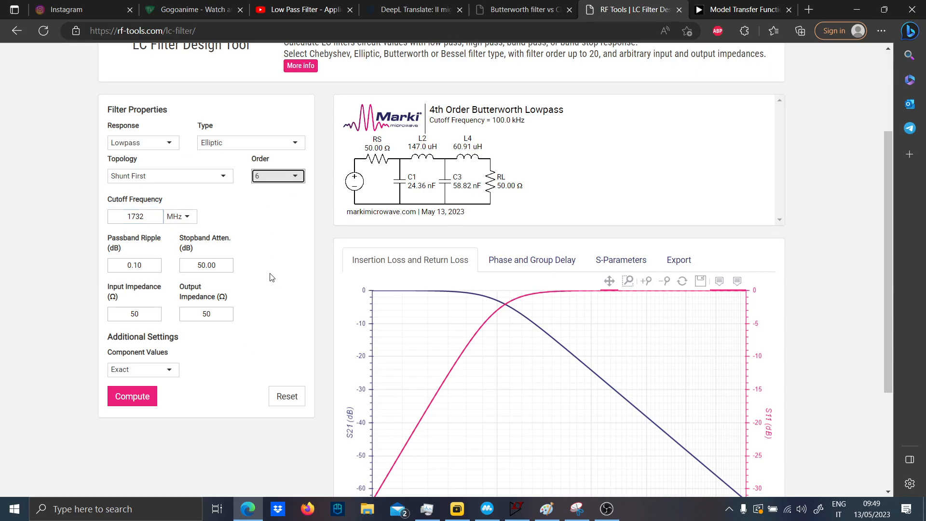
left_click(145, 396)
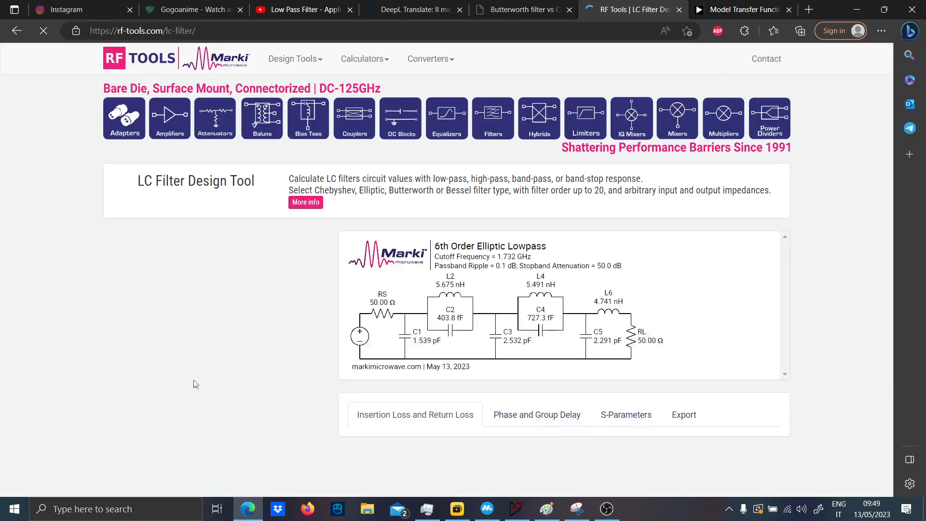
- Examine the elliptic filter's insertion loss and return loss plot, especially the stopband notches, and its schematic
scroll(286, 340, "down", 5)
scroll(286, 340, "down", 1)
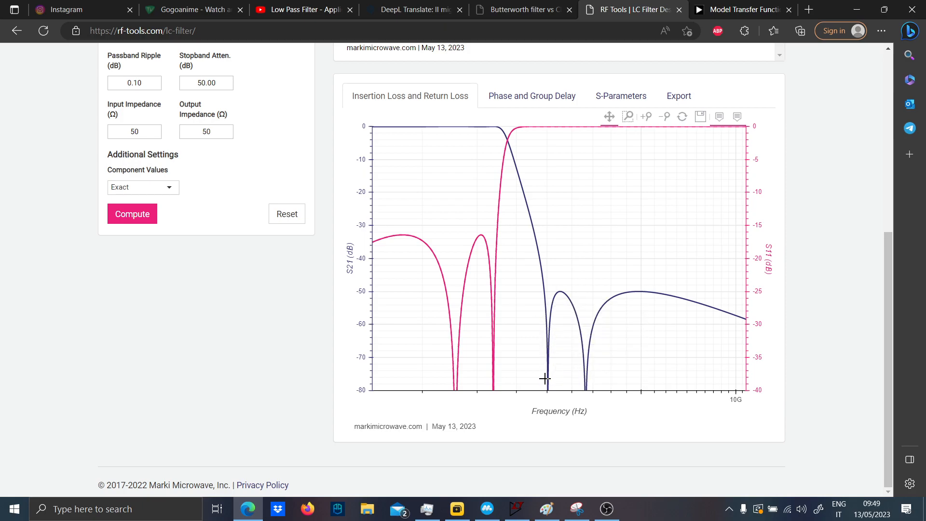
mouse_move(547, 374)
scroll(689, 350, "up", 4)
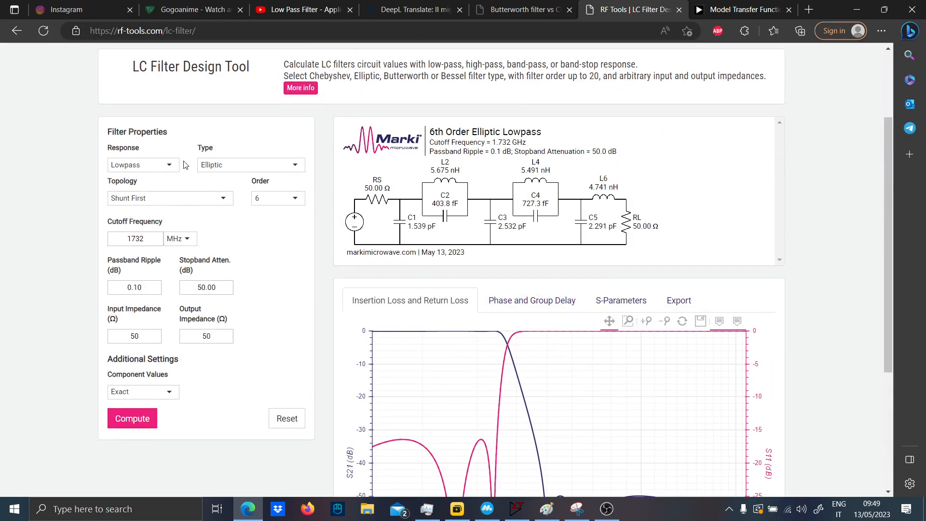
scroll(211, 213, "up", 3)
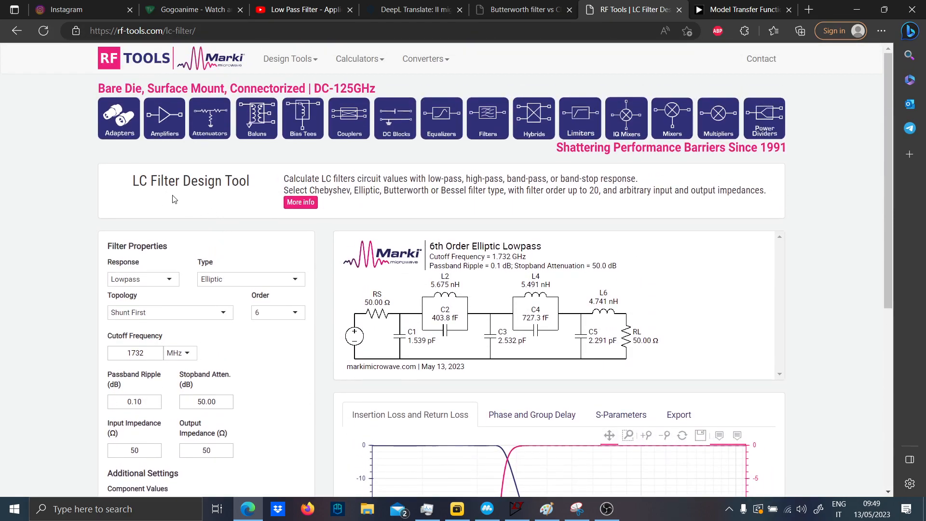
scroll(193, 207, "down", 4)
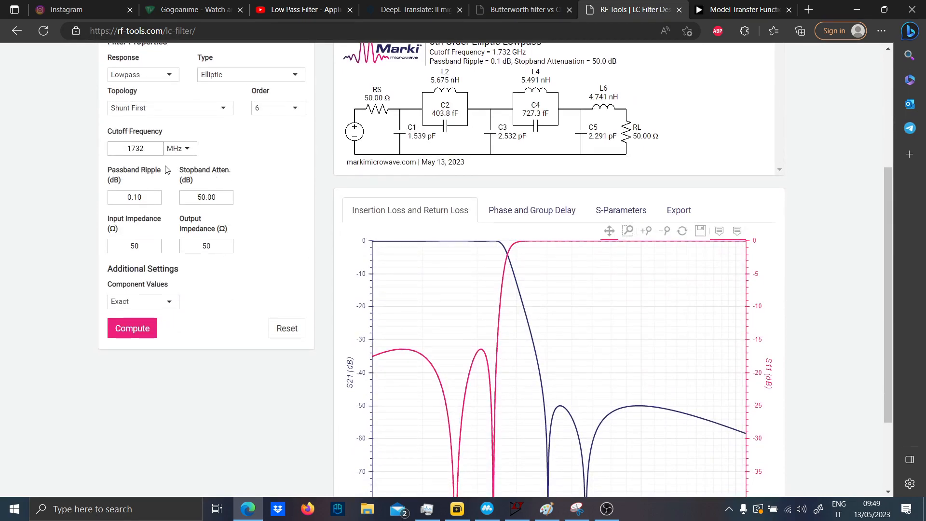
scroll(257, 226, "up", 1)
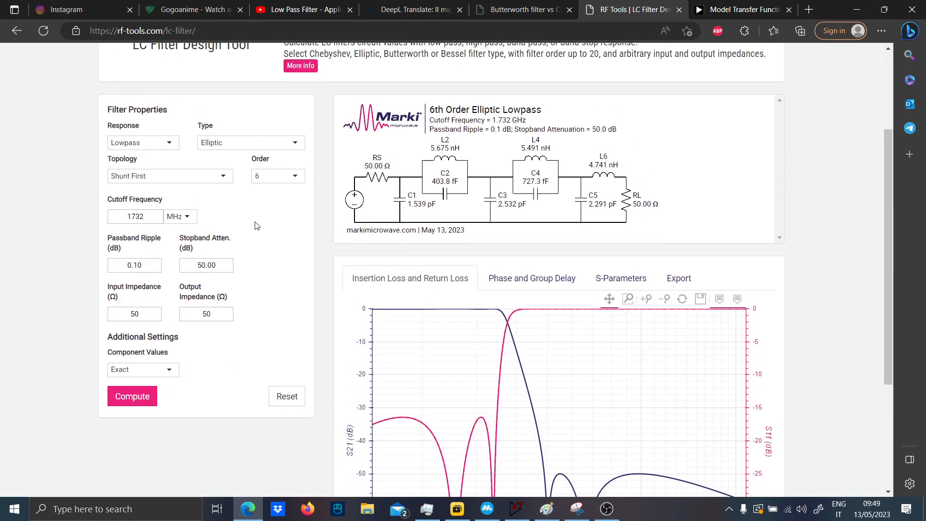
- View the elliptic filter's phase and group delay plot and return to the insertion loss and return loss plot
left_click(535, 281)
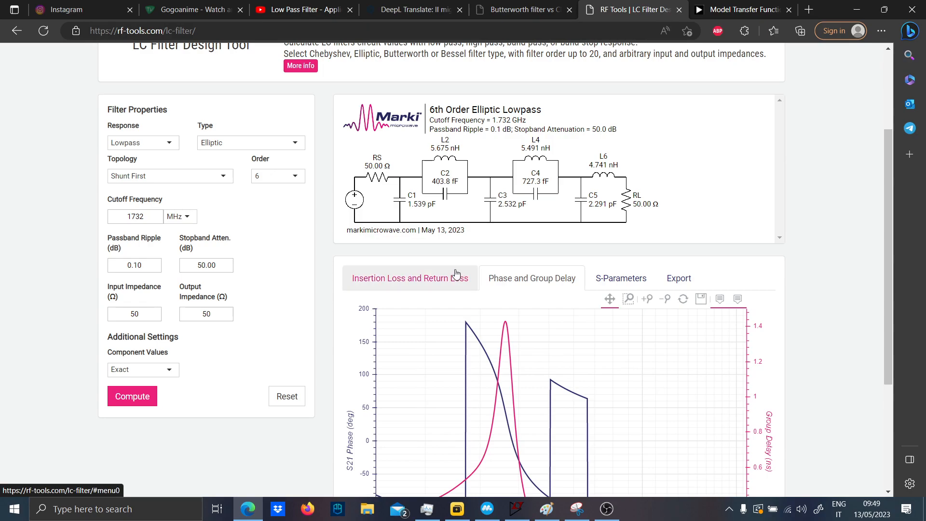
left_click(441, 273)
scroll(302, 258, "down", 3)
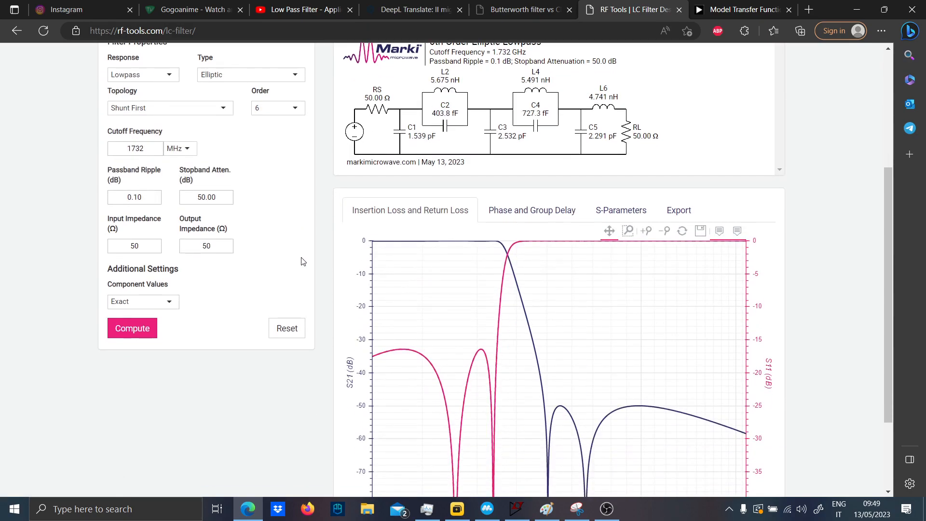
- Change the filter type to Butterworth, compute the filter and inspect its insertion loss curve
scroll(274, 119, "up", 2)
left_click(263, 99)
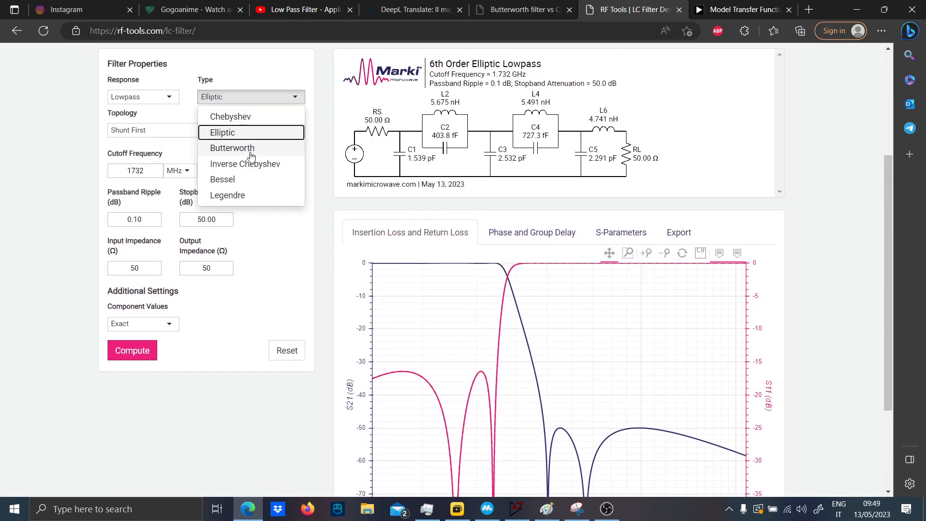
left_click(232, 148)
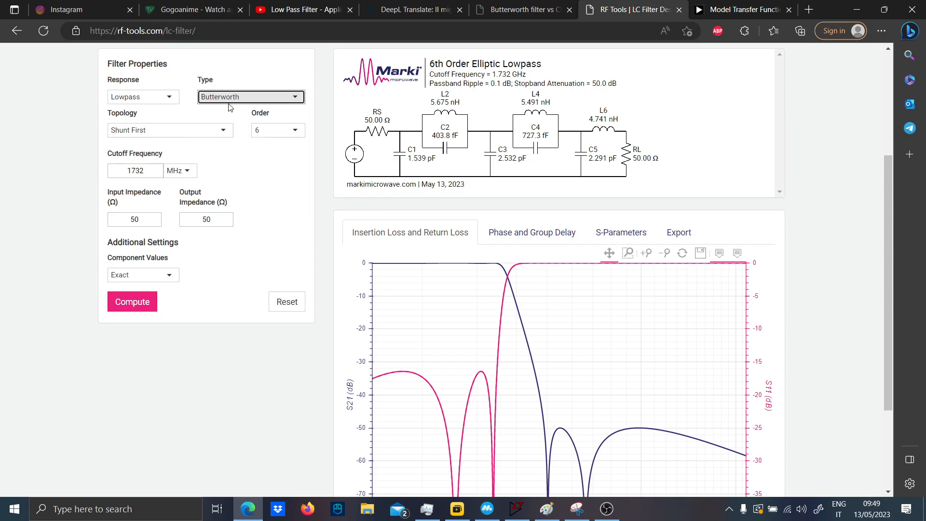
left_click(131, 302)
scroll(560, 399, "down", 6)
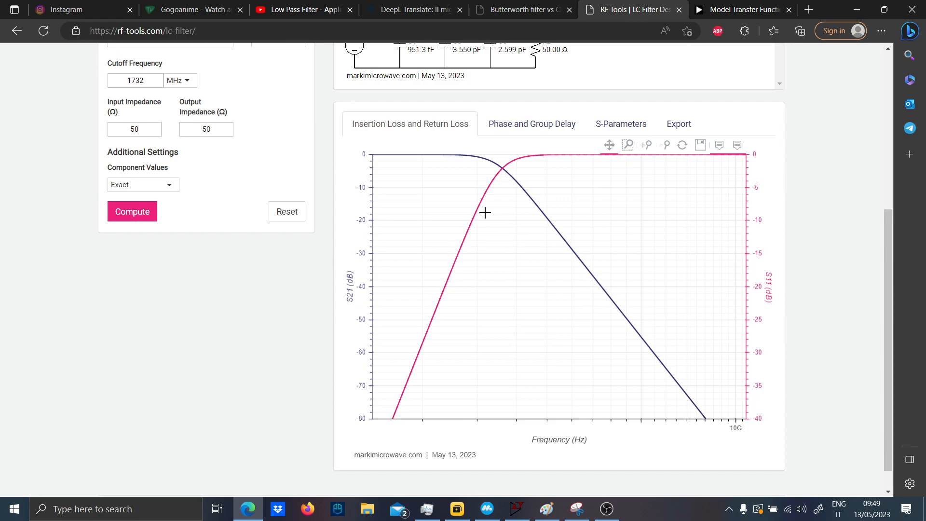
mouse_move(483, 158)
- Change the filter type to Chebyshev, compute the filter and inspect its insertion loss plot
scroll(336, 199, "up", 3)
left_click(249, 142)
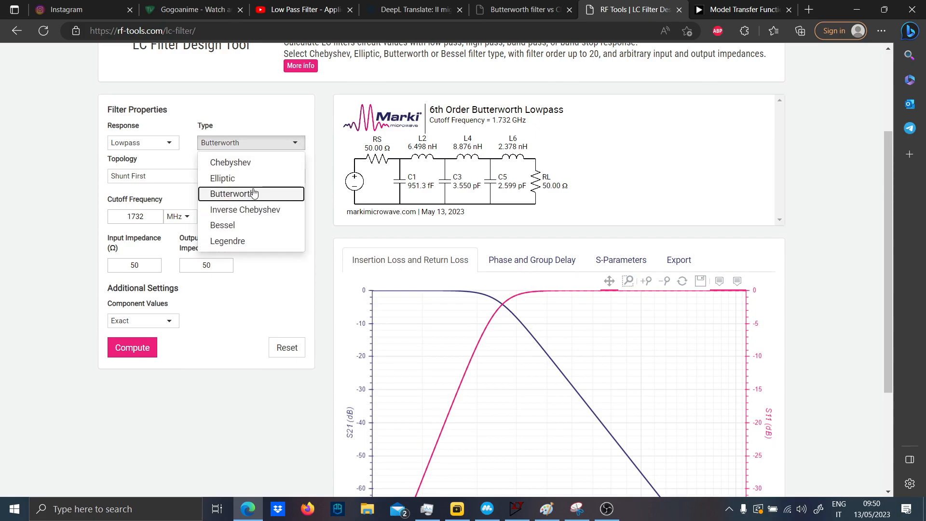
left_click(246, 163)
left_click(145, 392)
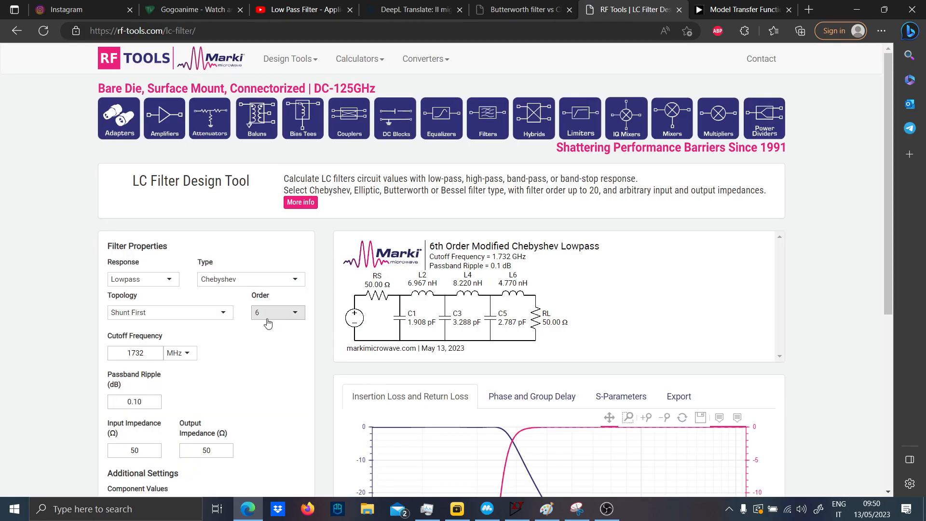
scroll(266, 318, "down", 4)
scroll(338, 261, "up", 1)
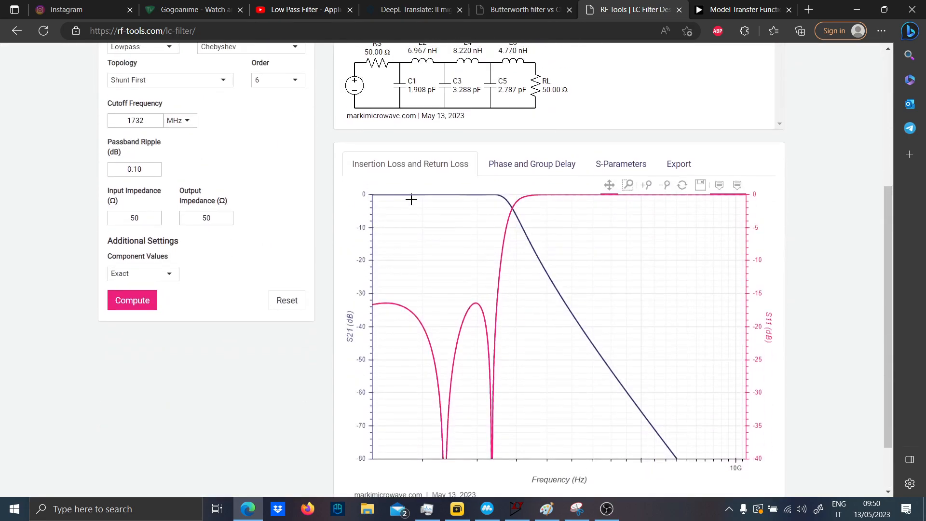
- Set the Chebyshev filter's passband ripple to 1 dB
scroll(219, 216, "up", 2)
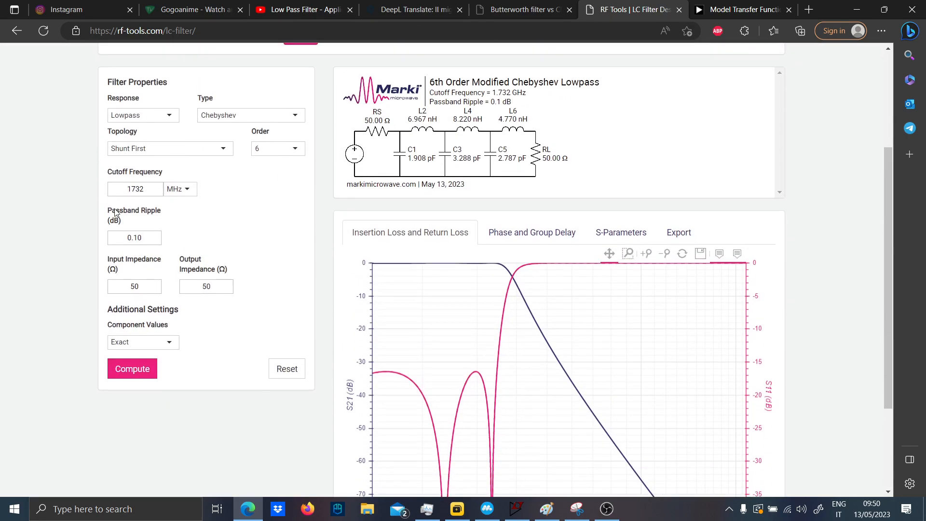
left_click_drag(129, 238, 155, 235)
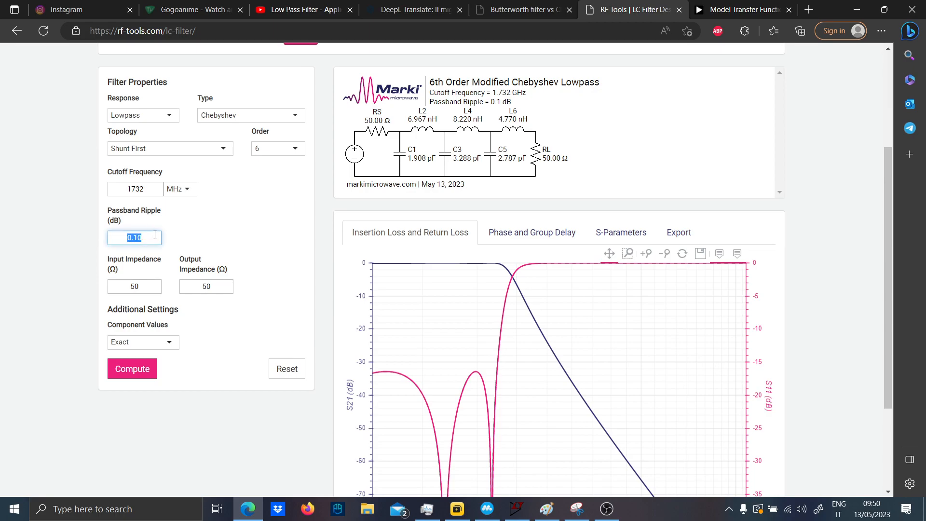
scroll(263, 251, "up", 2)
left_click(258, 182)
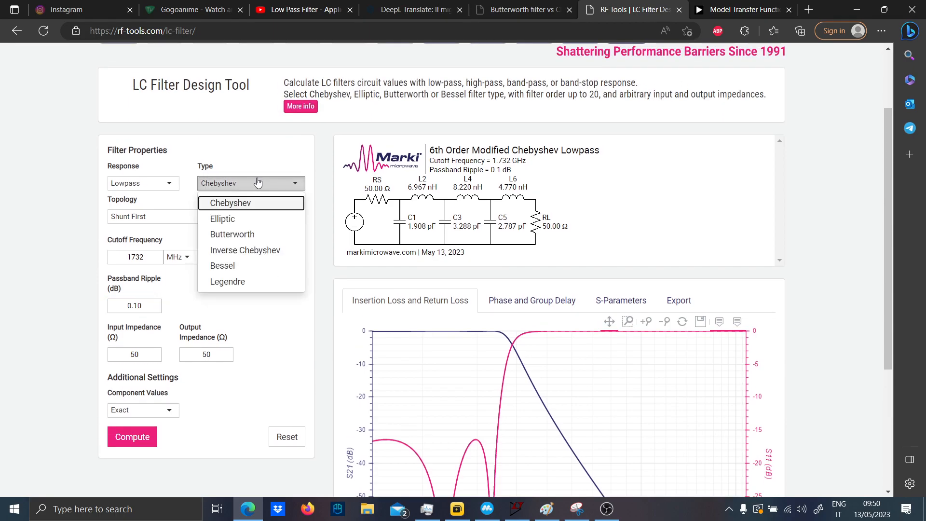
left_click(94, 226)
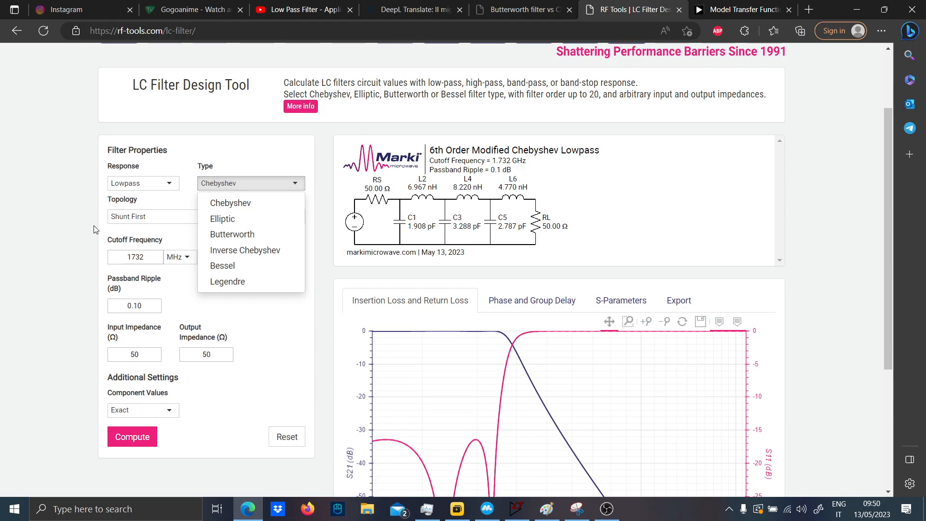
double_click(145, 302)
type("1")
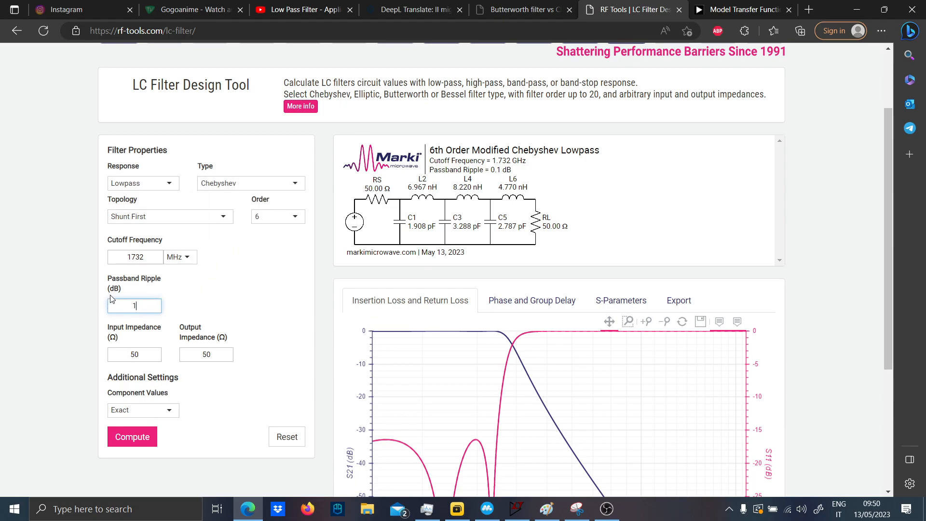
- Compute the Chebyshev filter with the entered ripple, raise its order to 10 and compute it again
left_click(133, 436)
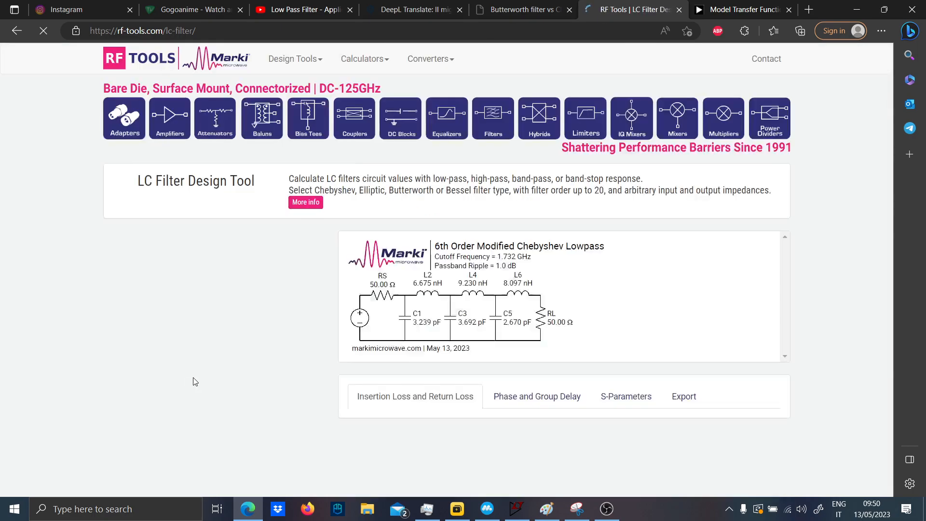
scroll(248, 335, "down", 3)
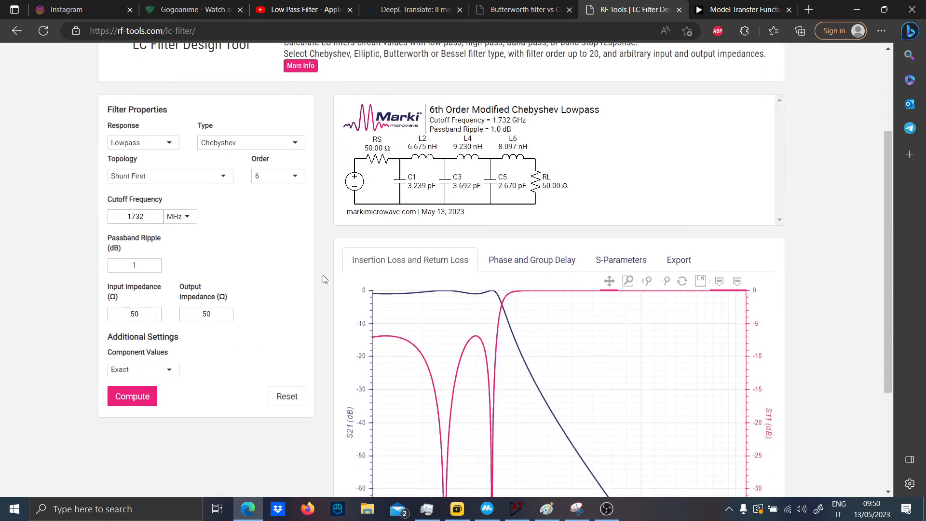
left_click(283, 184)
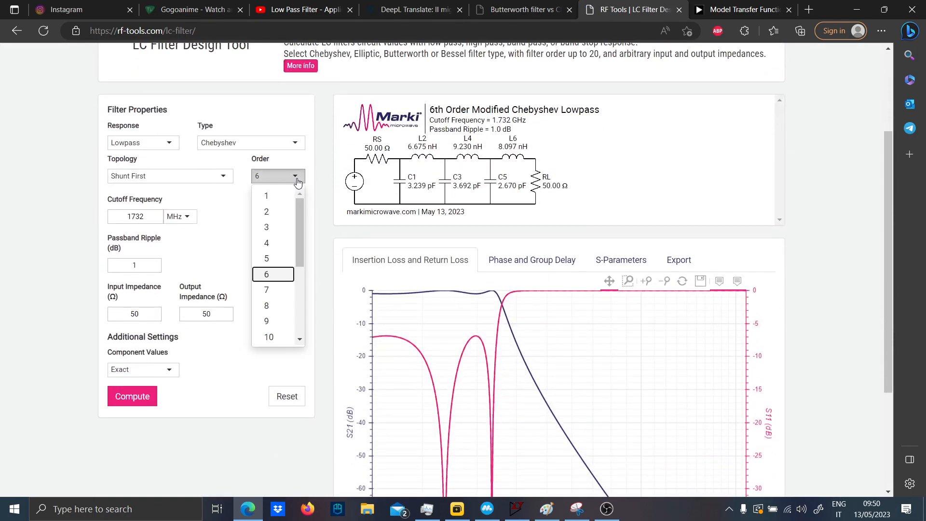
left_click(271, 337)
left_click(132, 394)
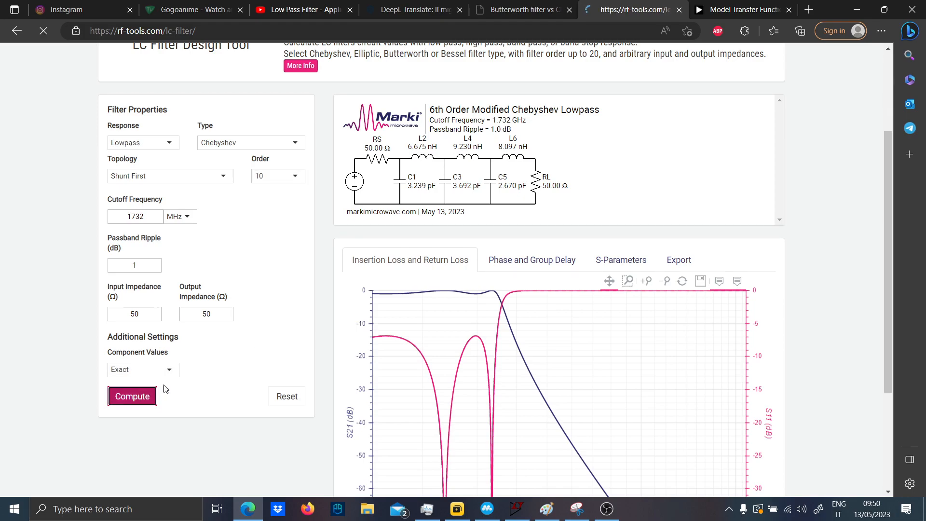
- Enlarge the passband region of the 10th-order Chebyshev insertion loss plot to examine its ripple
scroll(222, 352, "down", 5)
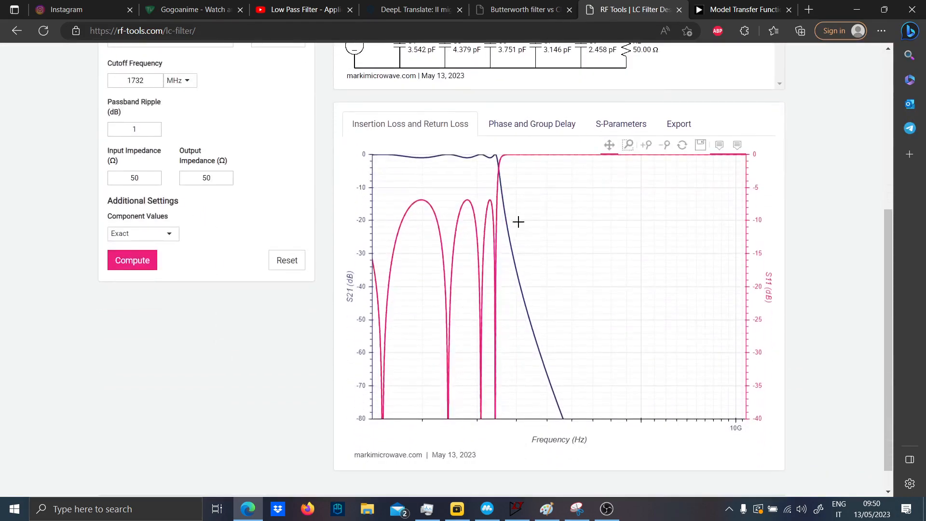
left_click(628, 145)
left_click_drag(516, 171, 365, 146)
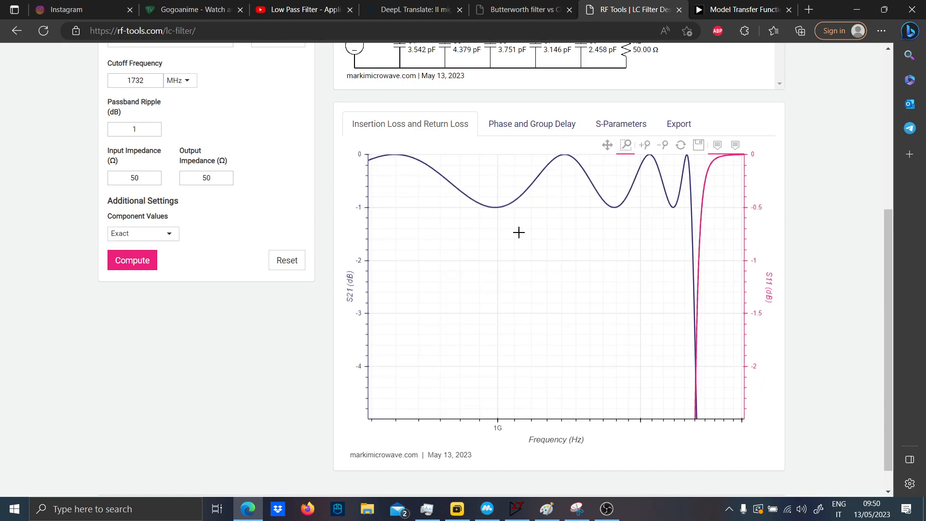
- Set the Chebyshev filter's passband ripple to 0.1 dB and compute the filter
scroll(196, 199, "up", 1)
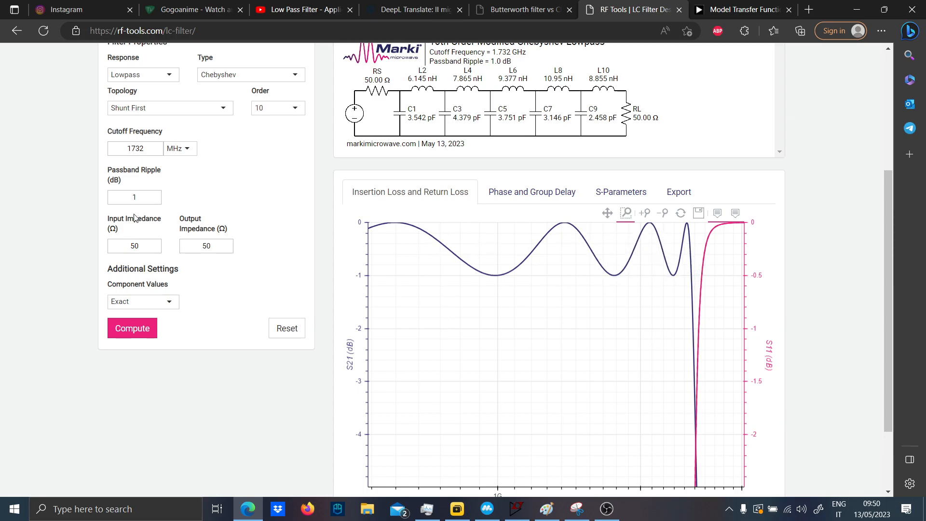
double_click(154, 193)
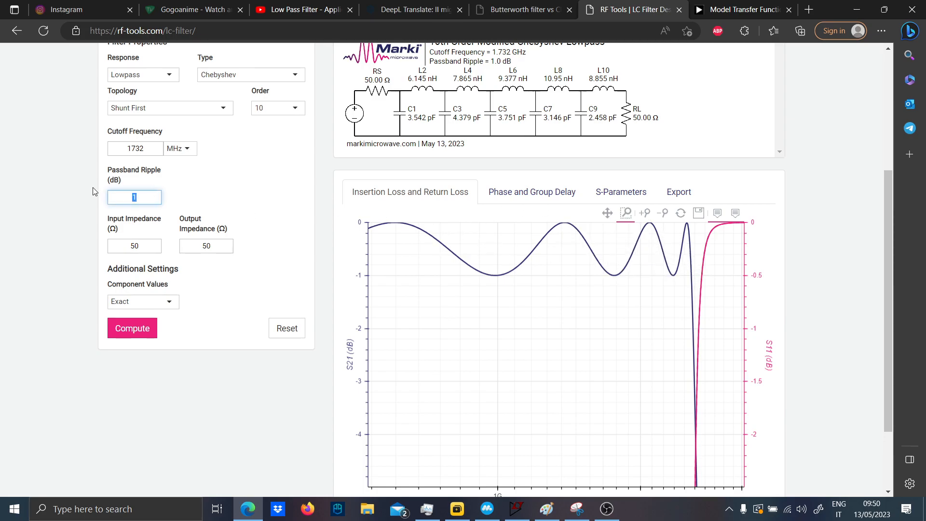
type("0.")
left_click(126, 328)
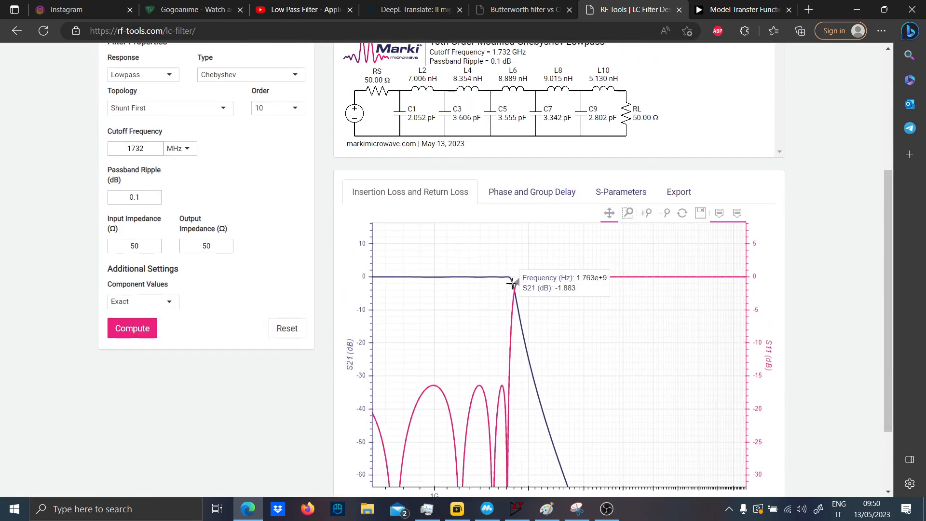
- Enlarge the passband of the recomputed insertion loss plot in two stages and examine the ripple's amplitude
left_click_drag(518, 283, 357, 278)
left_click(627, 213)
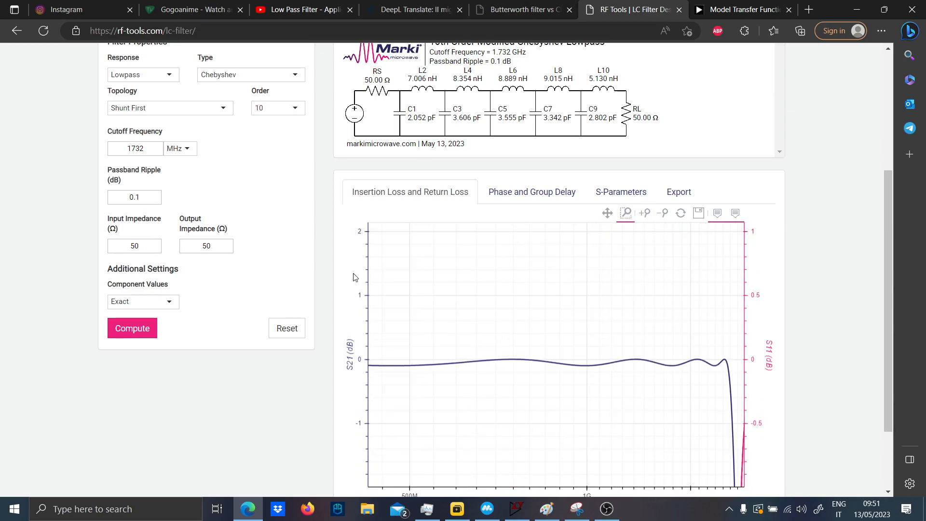
left_click_drag(364, 357, 727, 369)
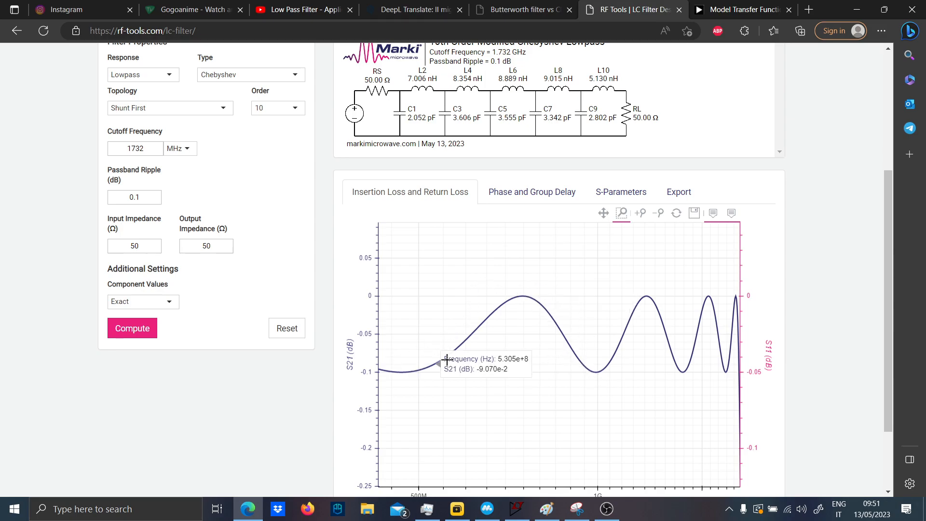
scroll(482, 319, "down", 2)
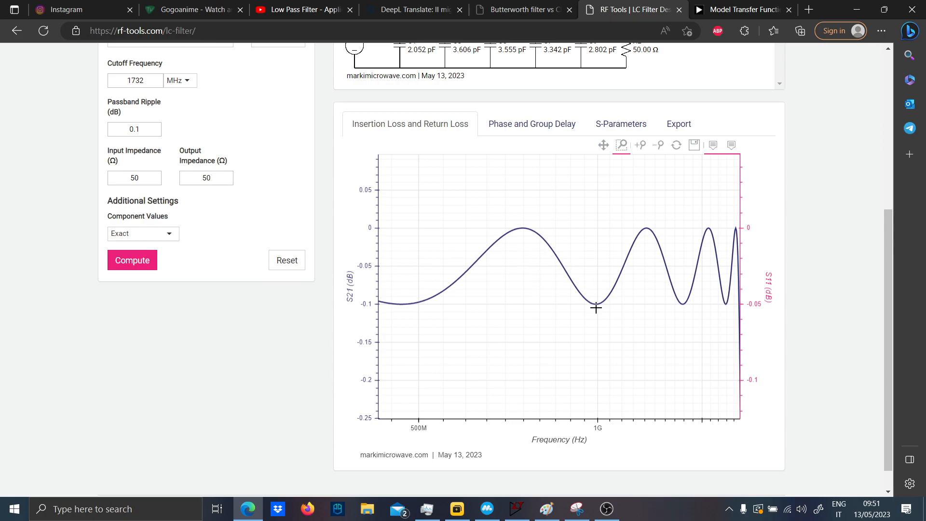
mouse_move(660, 246)
scroll(241, 252, "up", 3)
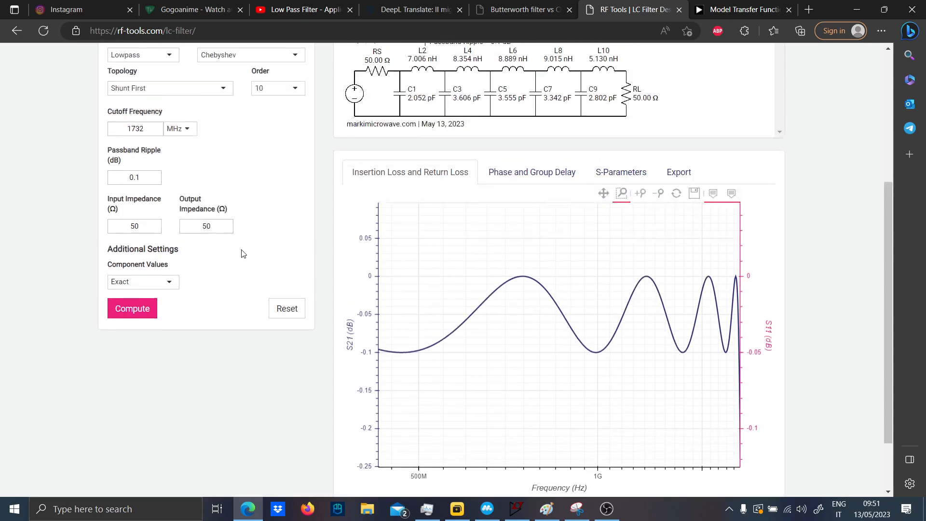
- Switch to the Paint notes, go to the filter order diagrams below the comparison table, and set the brush colour to turquoise
left_click(517, 509)
left_click(549, 508)
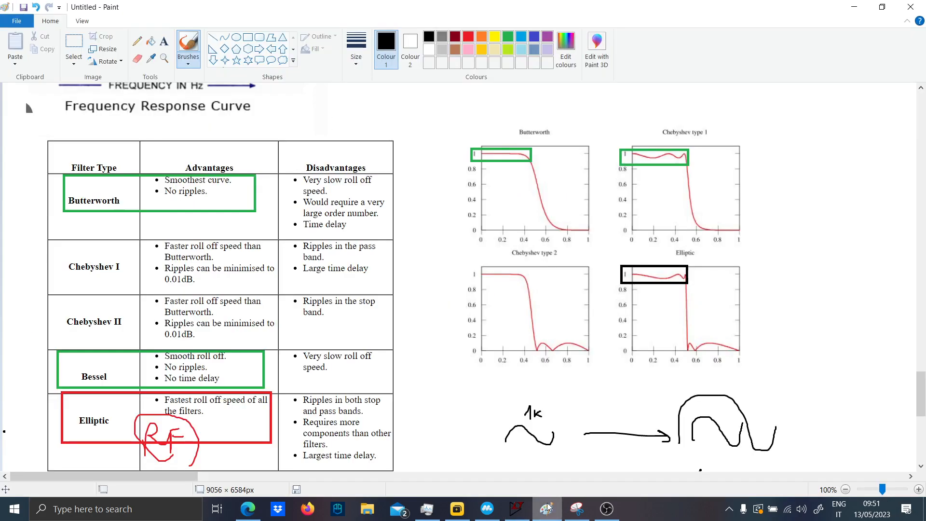
scroll(392, 308, "up", 2)
scroll(392, 307, "down", 6)
scroll(392, 308, "down", 4)
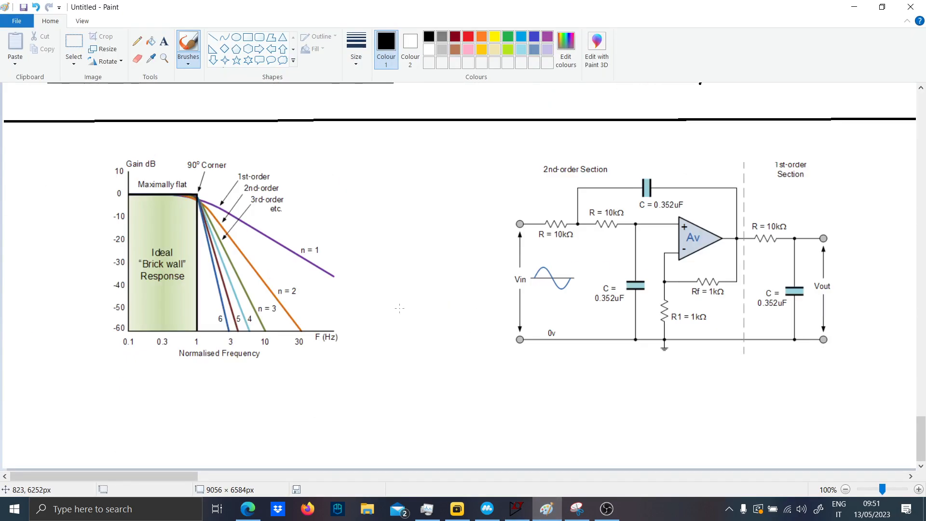
scroll(371, 170, "up", 2)
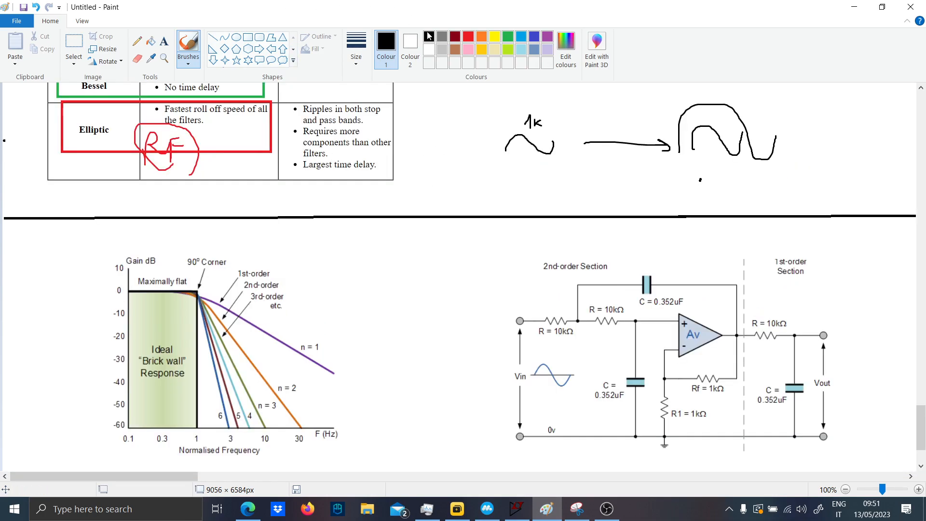
left_click(517, 39)
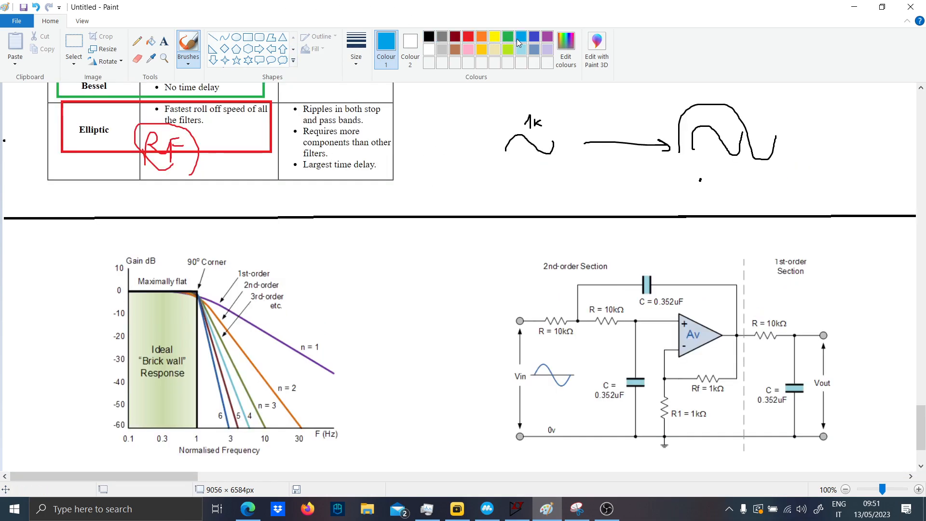